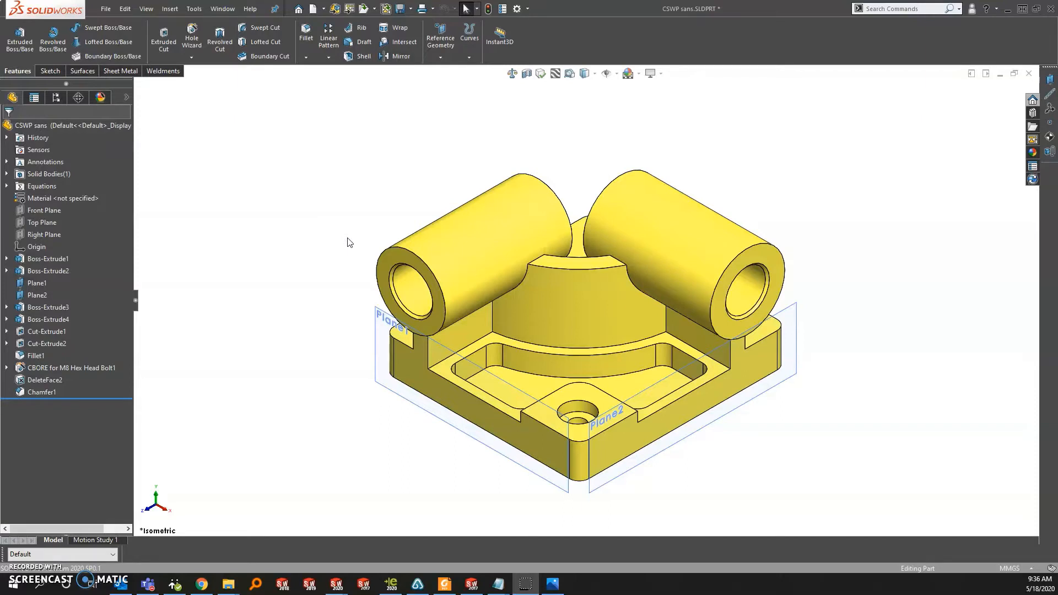
drag(347, 226, 348, 212)
click(347, 202)
click(354, 204)
Step: Open the SOLIDWORKS Resources task pane, pin it open beside the model, and unpin it again
click(1030, 100)
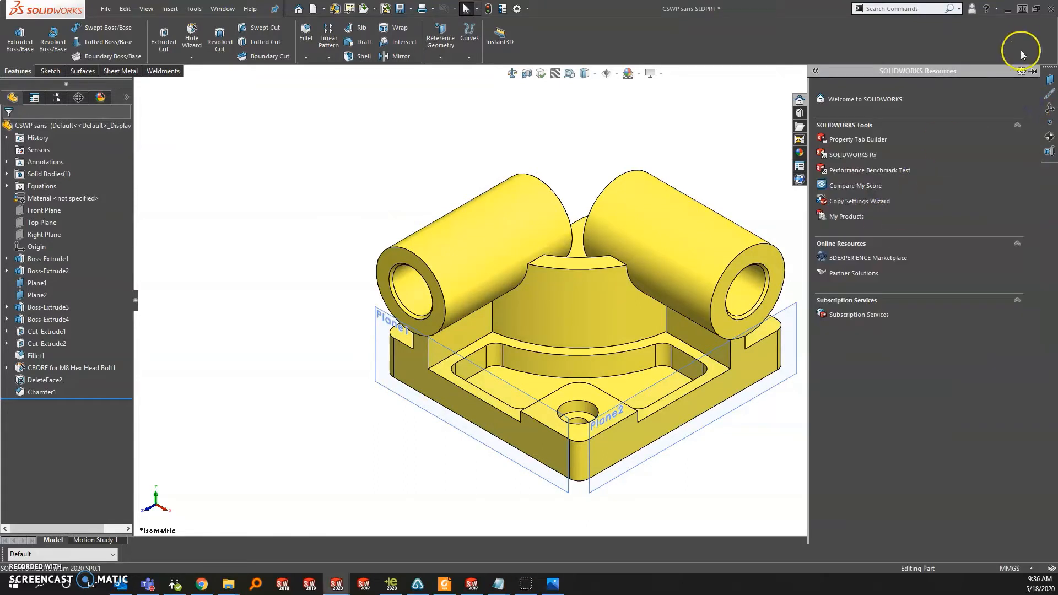
click(1034, 71)
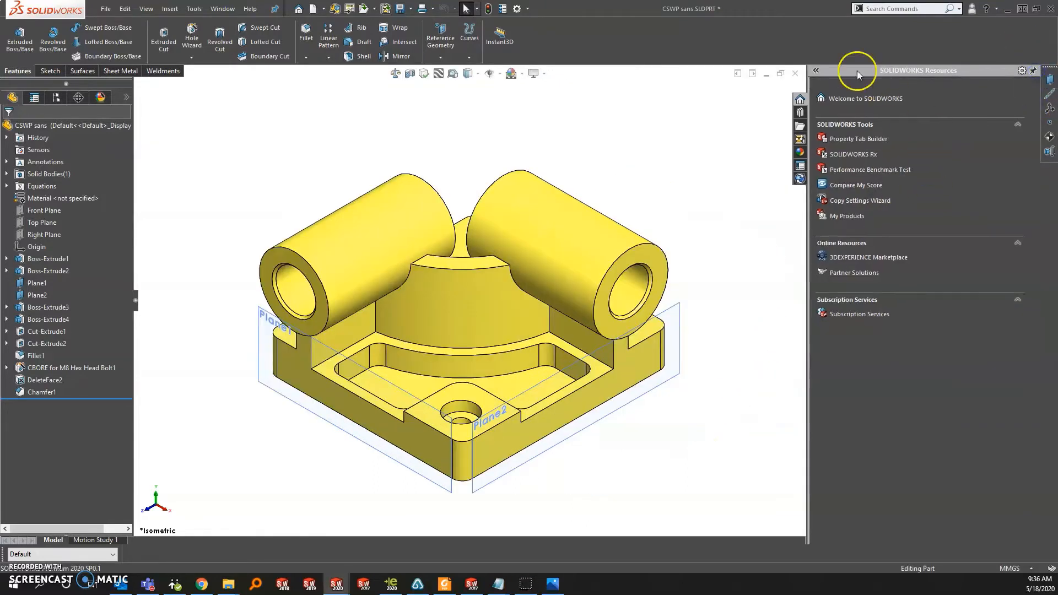
click(1034, 71)
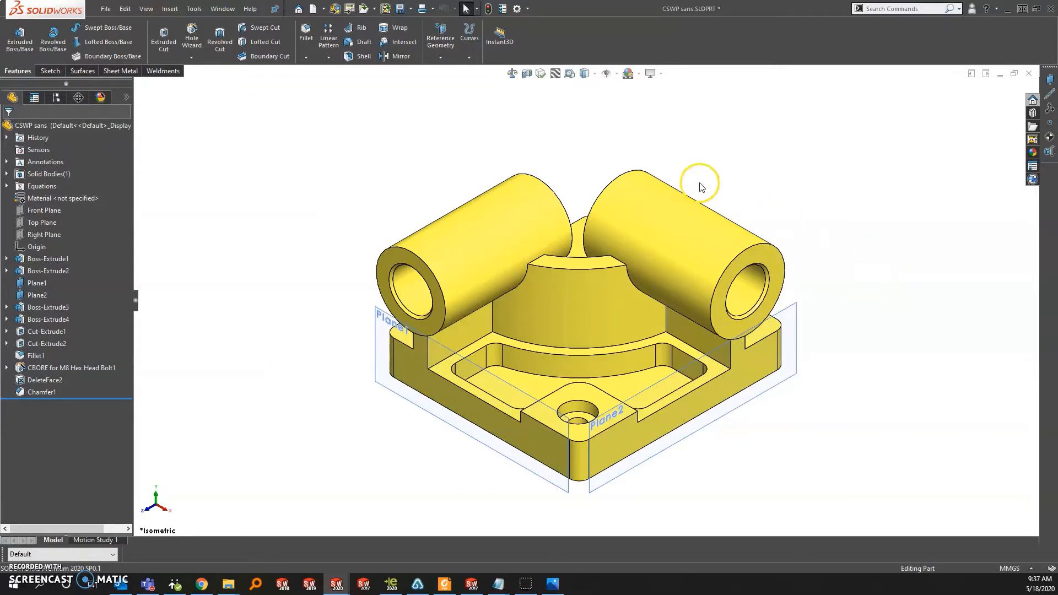
Step: Add the Evaluate tab to the CommandManager
right_click(169, 73)
mouse_move(197, 103)
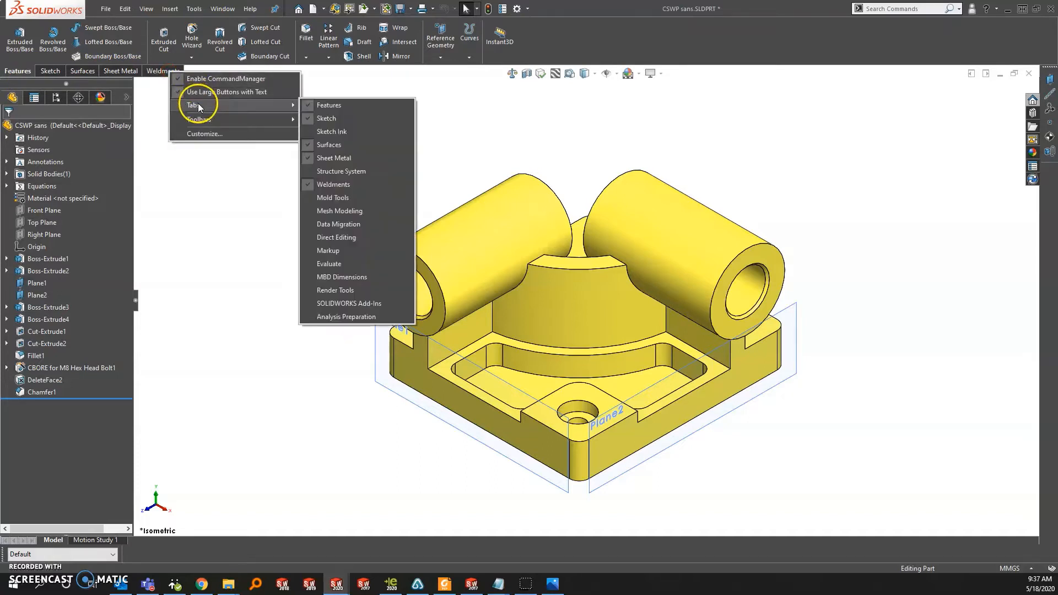
click(338, 265)
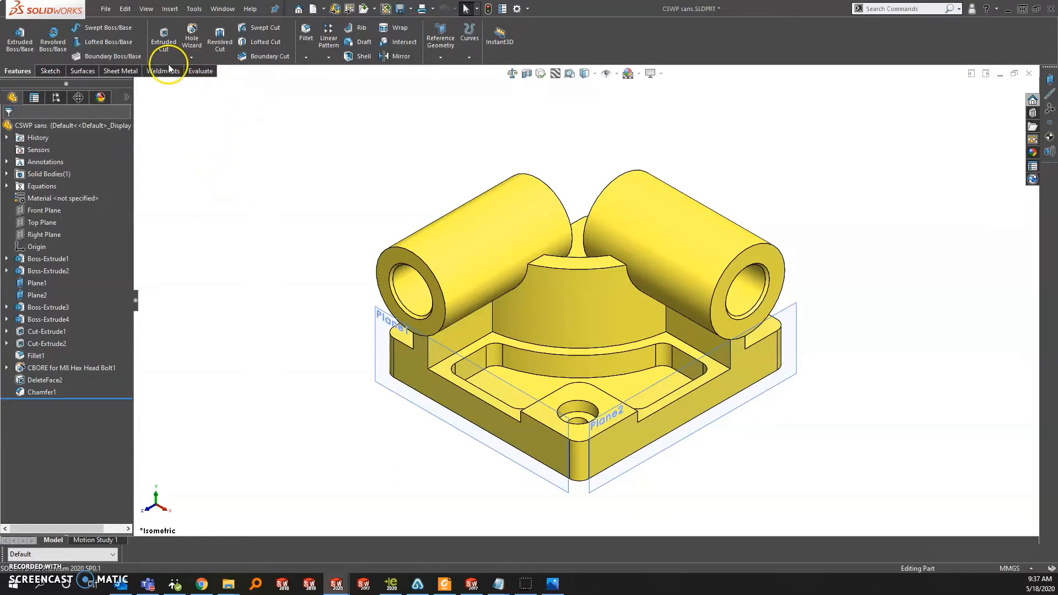
Step: Remove the Evaluate tab from the CommandManager
right_click(86, 72)
mouse_move(116, 106)
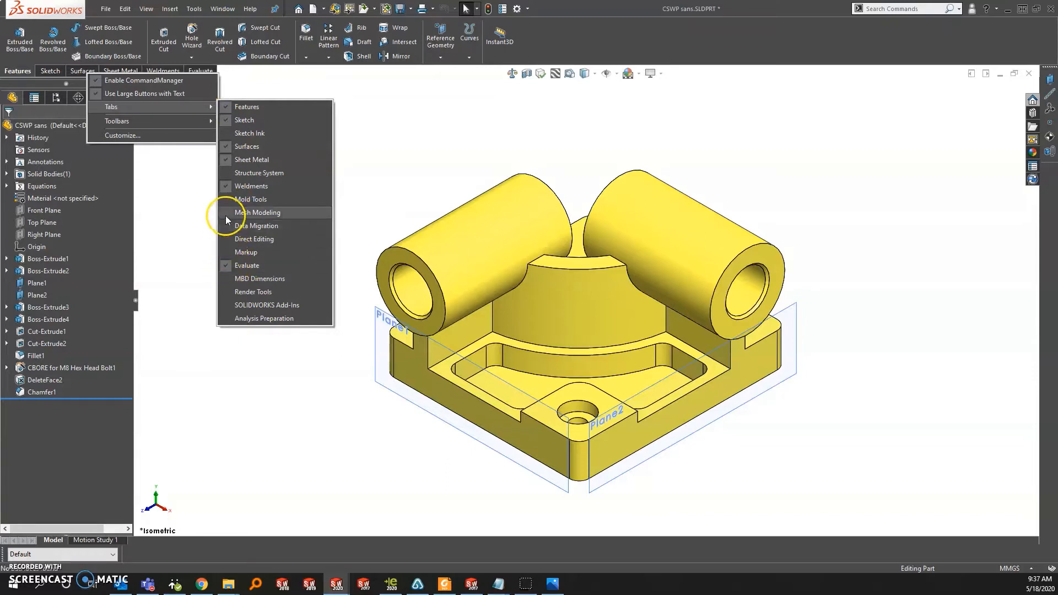
click(226, 266)
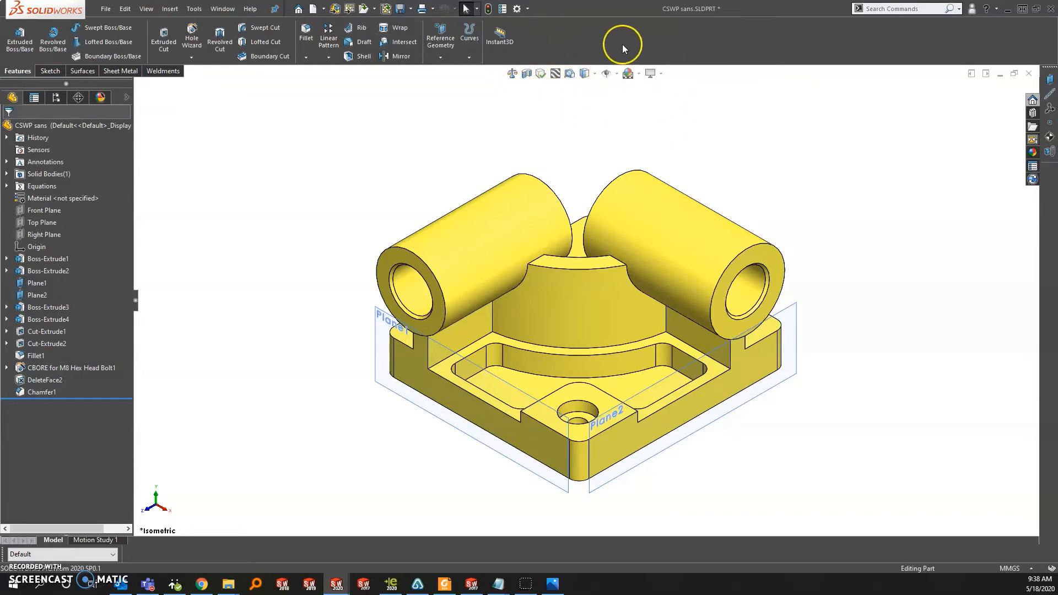
Step: Open the customization of the shortcut bars and list the commands of the Tools toolbar
click(528, 9)
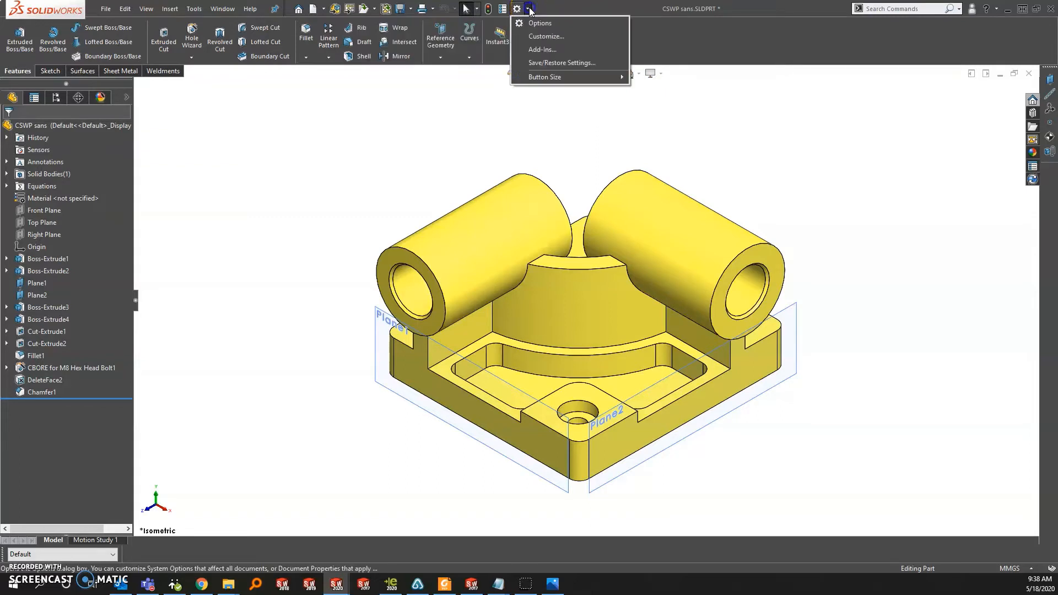
click(545, 37)
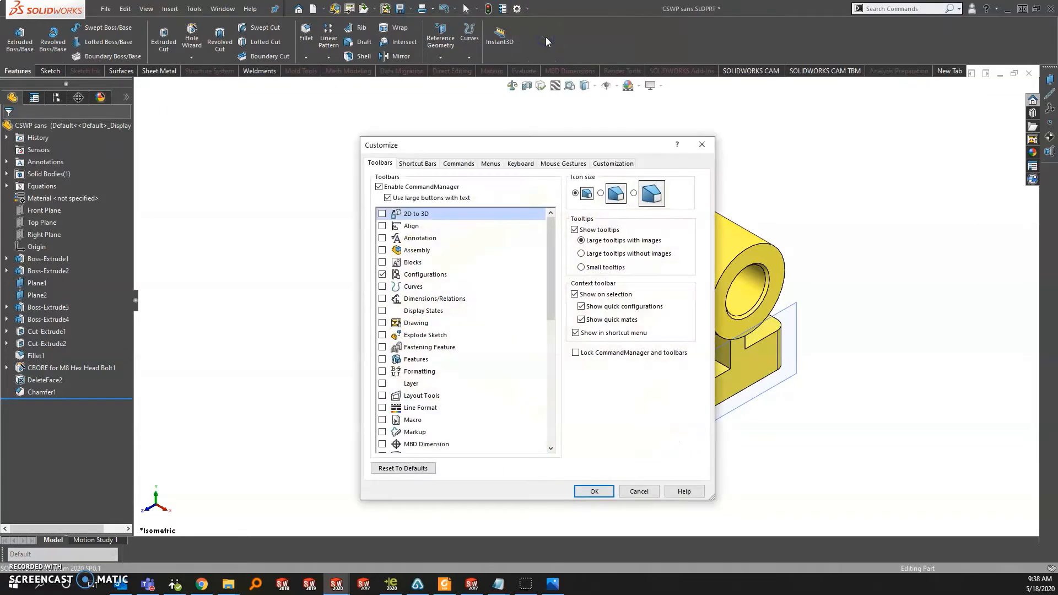
click(414, 165)
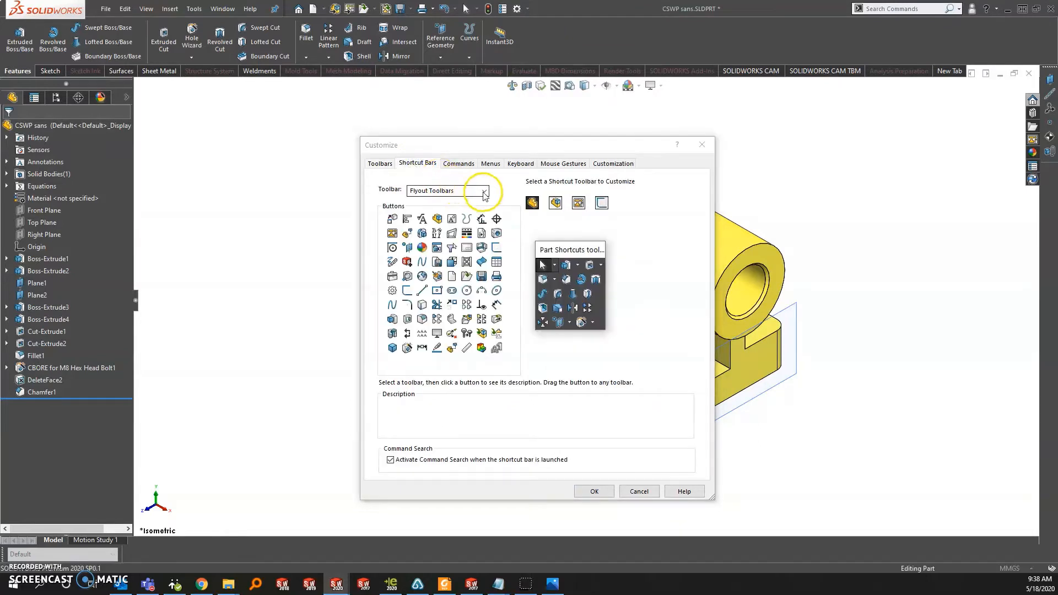
click(484, 192)
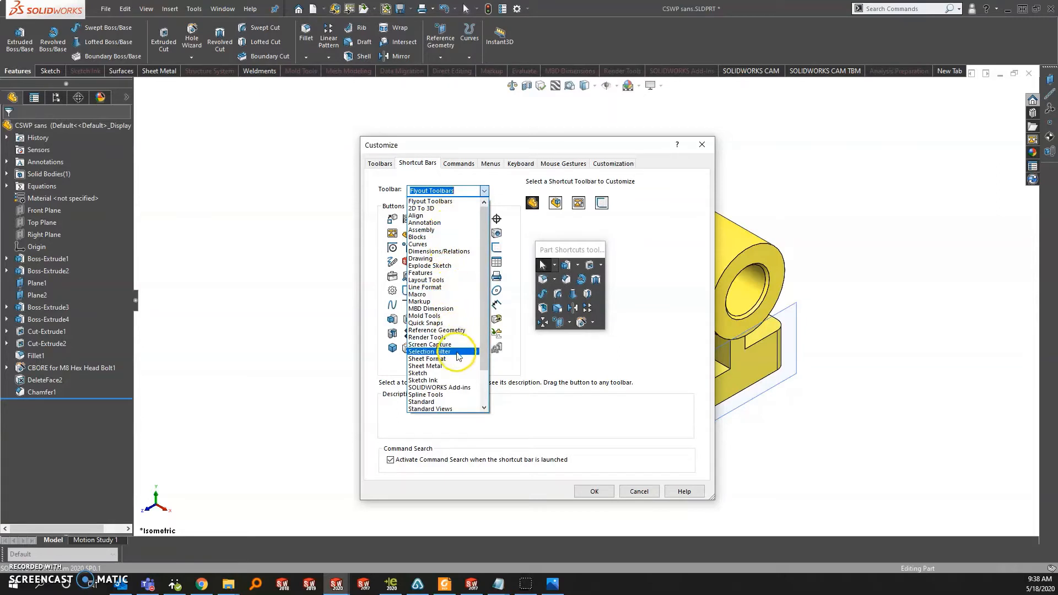
drag(487, 324, 481, 386)
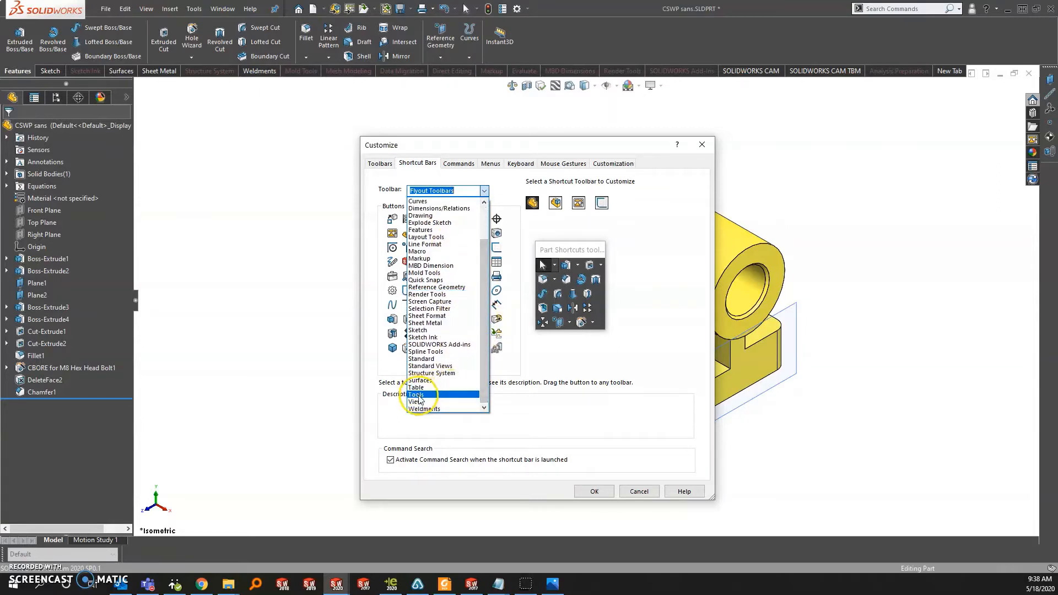
click(418, 394)
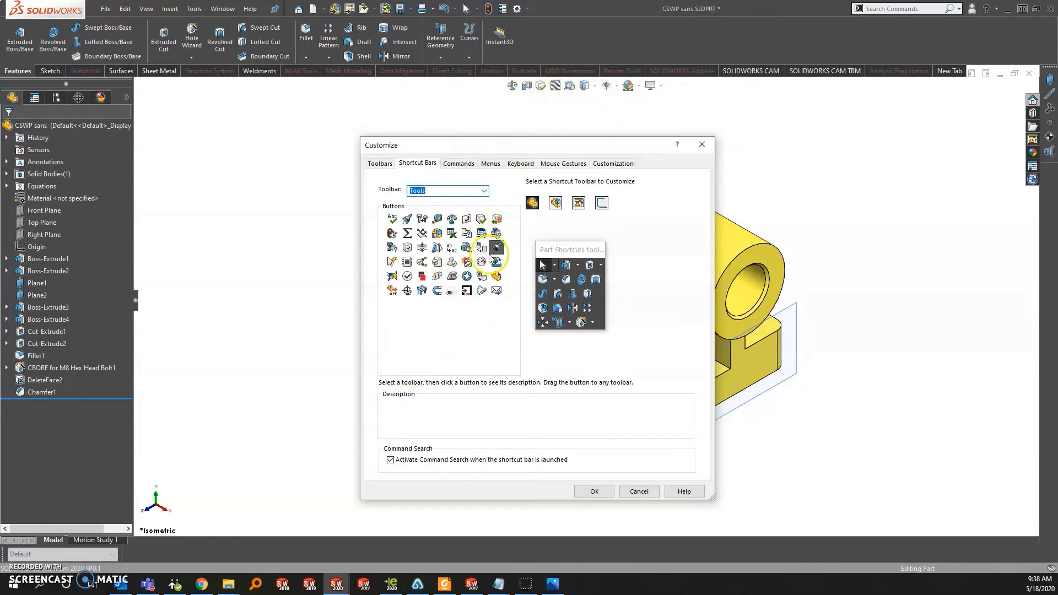
Step: Add the Measure command to the heads-up view toolbar and remove it again
drag(436, 232, 491, 88)
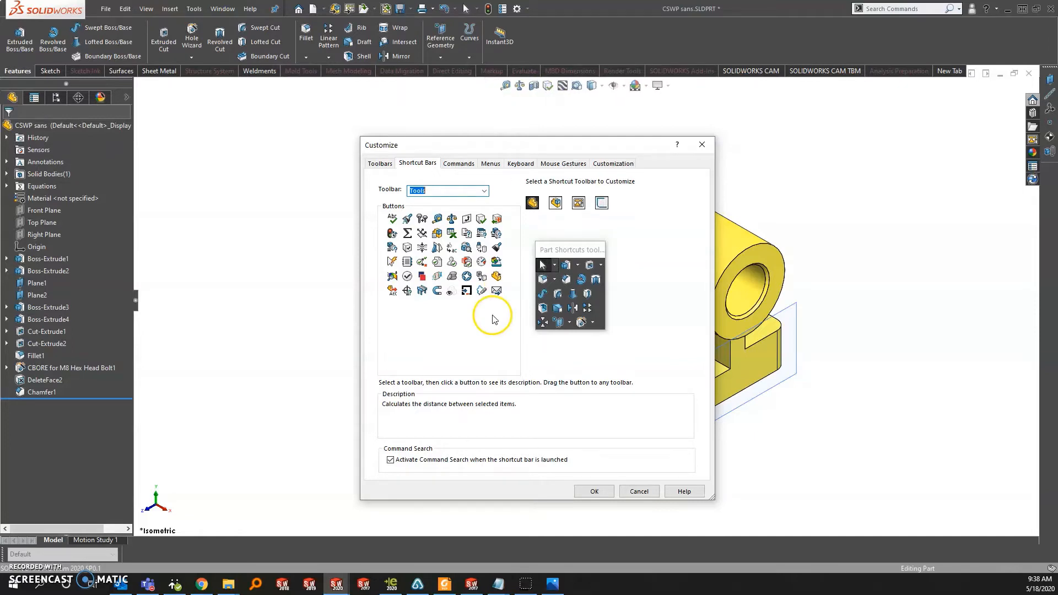
click(504, 87)
drag(503, 88, 468, 122)
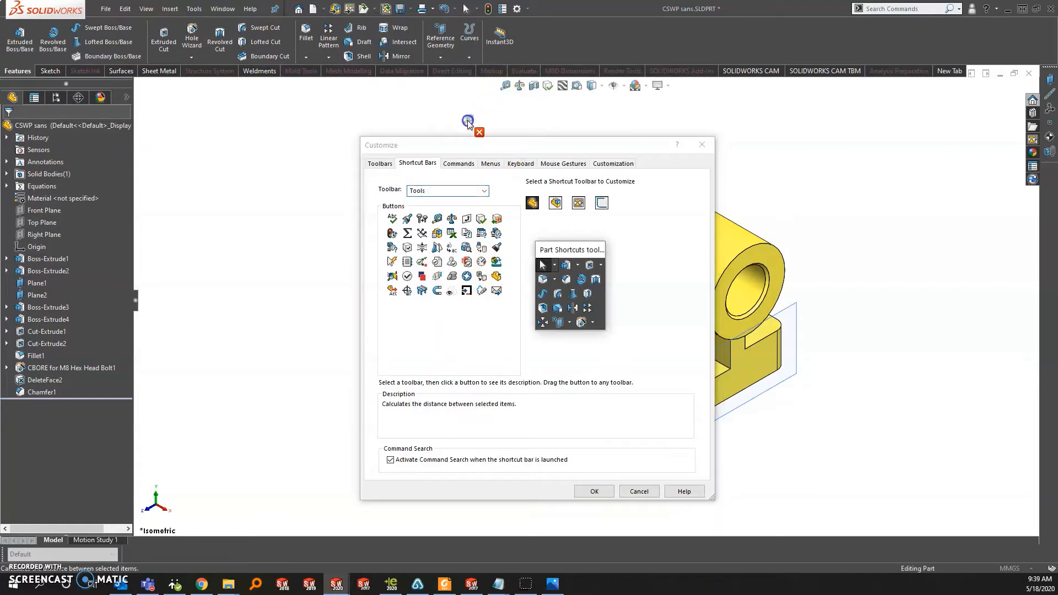
drag(468, 122, 468, 122)
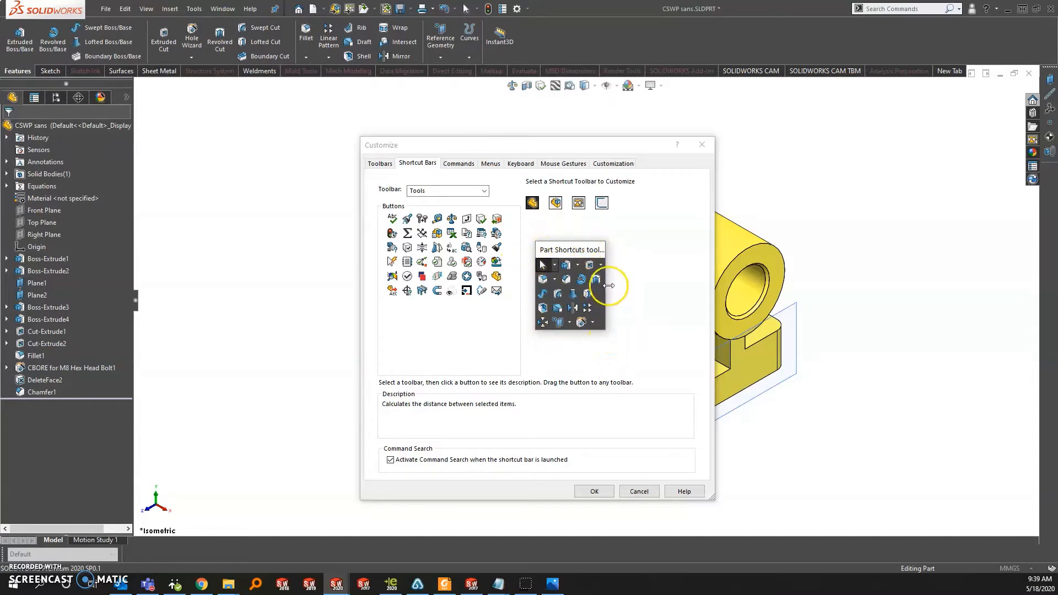
Step: Review the part, assembly and sketch shortcut bars, accept the customization, and dismiss the part shortcut bar over the model
click(484, 191)
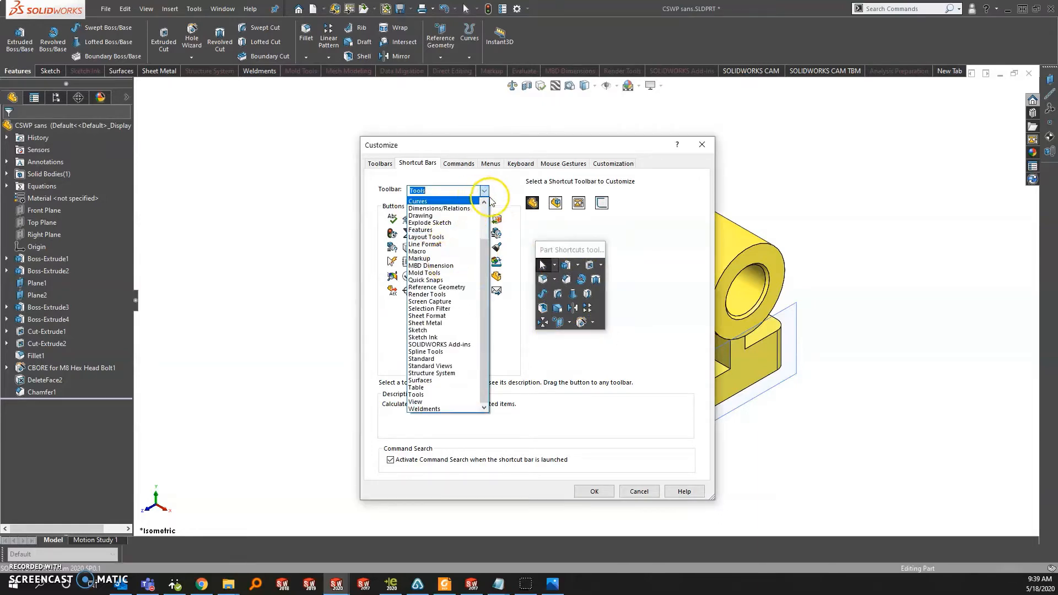
click(484, 191)
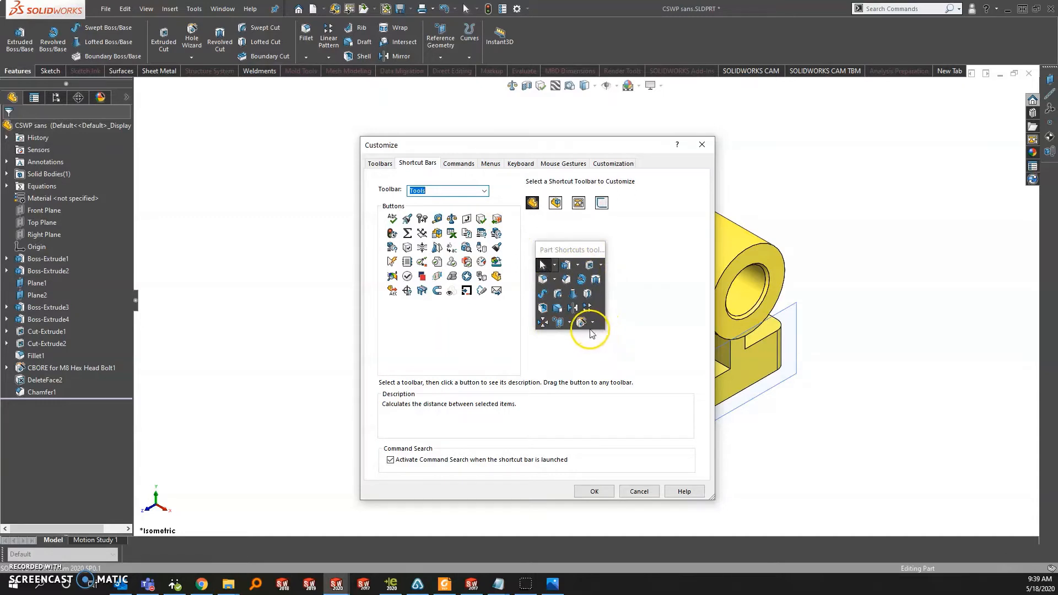
drag(583, 330, 583, 335)
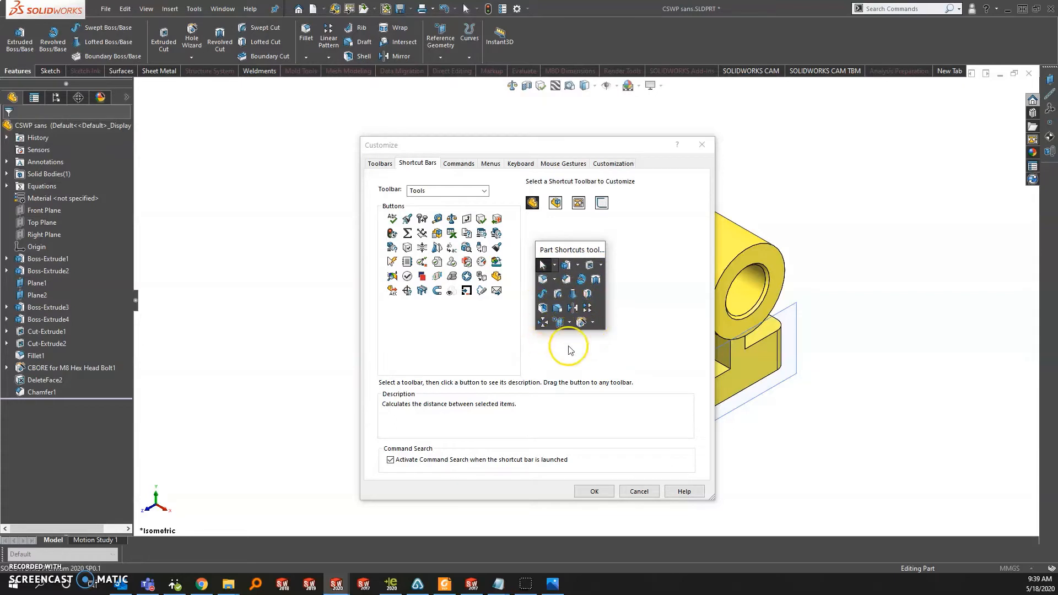
click(555, 204)
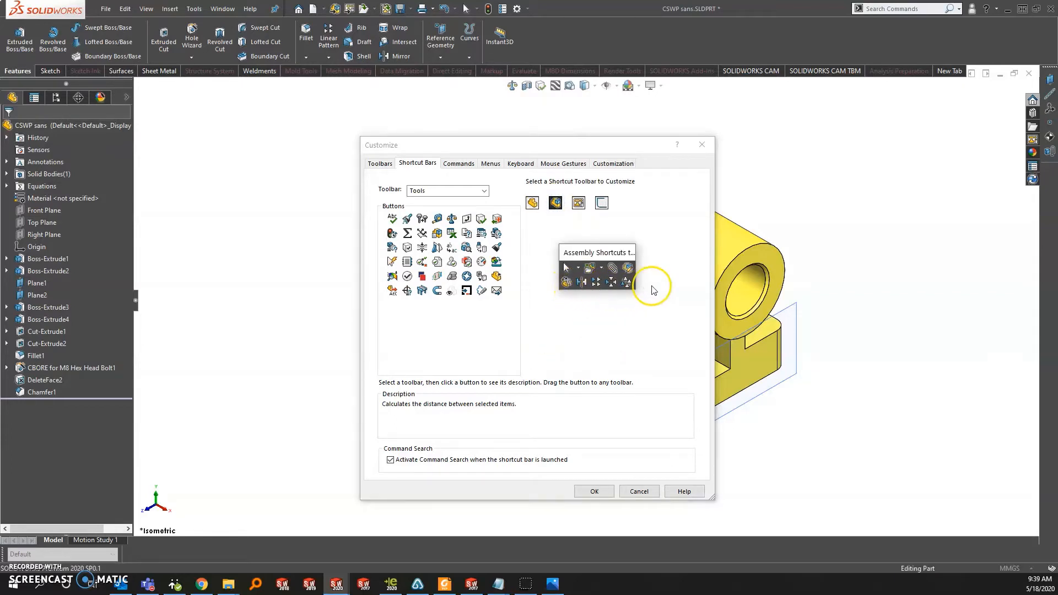
click(603, 204)
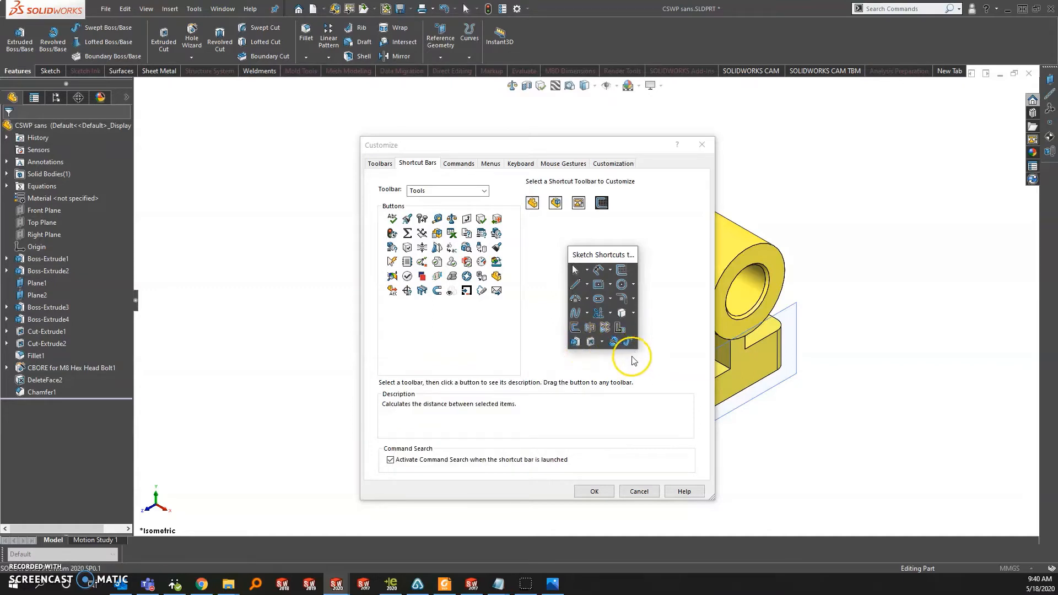
click(594, 491)
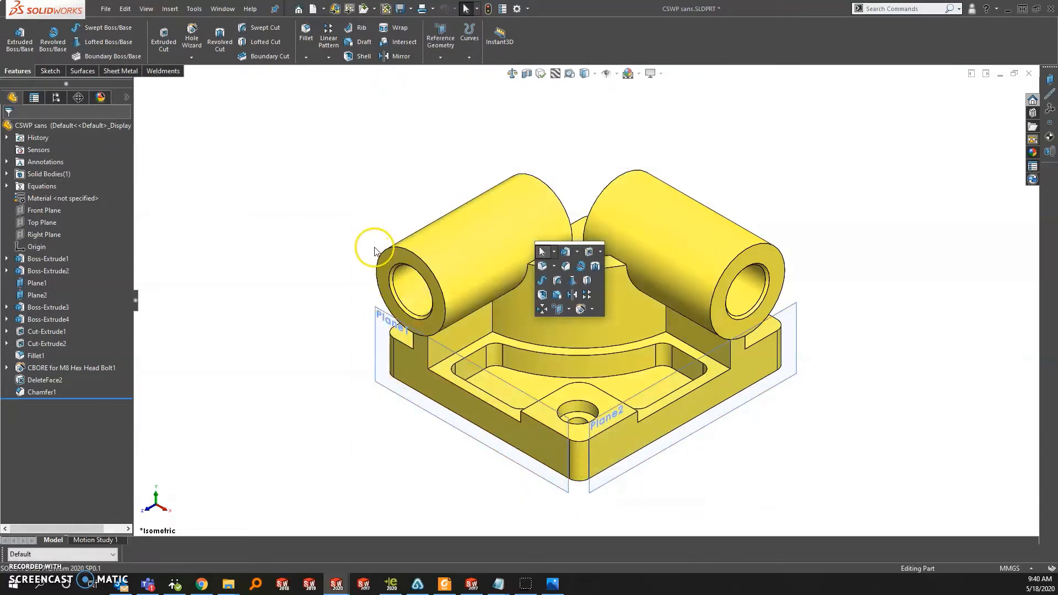
click(349, 253)
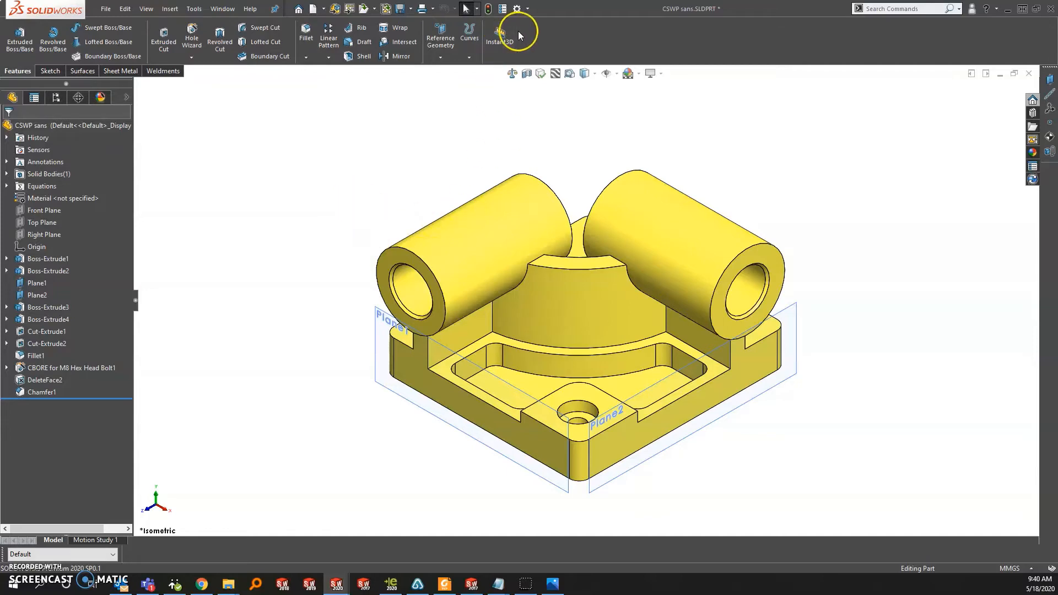
Step: Review the mouse gesture customization and its available gesture counts, keep 8 Gestures, and accept the dialog
click(527, 9)
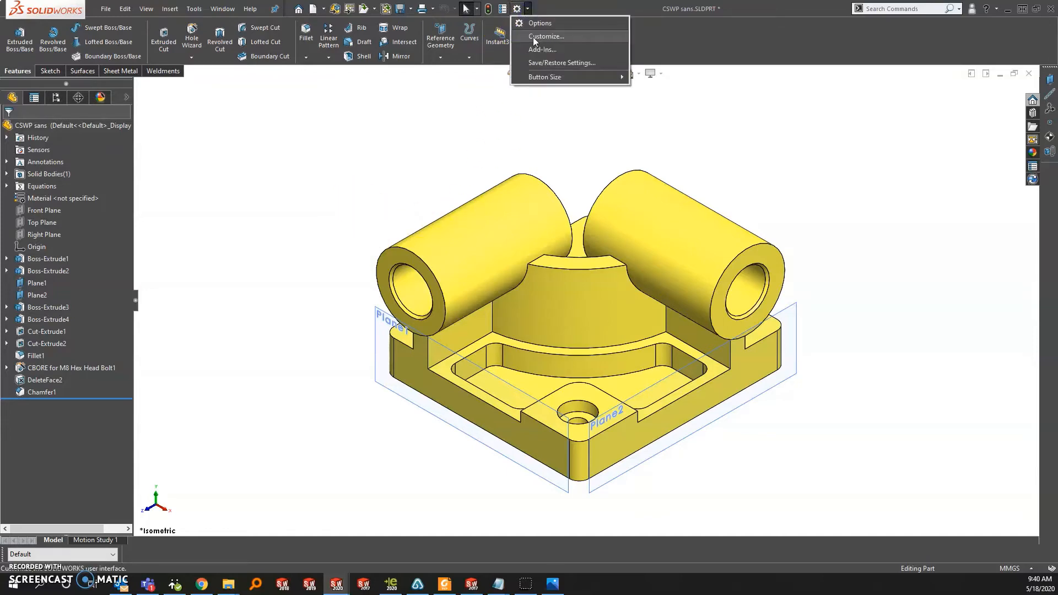
click(533, 37)
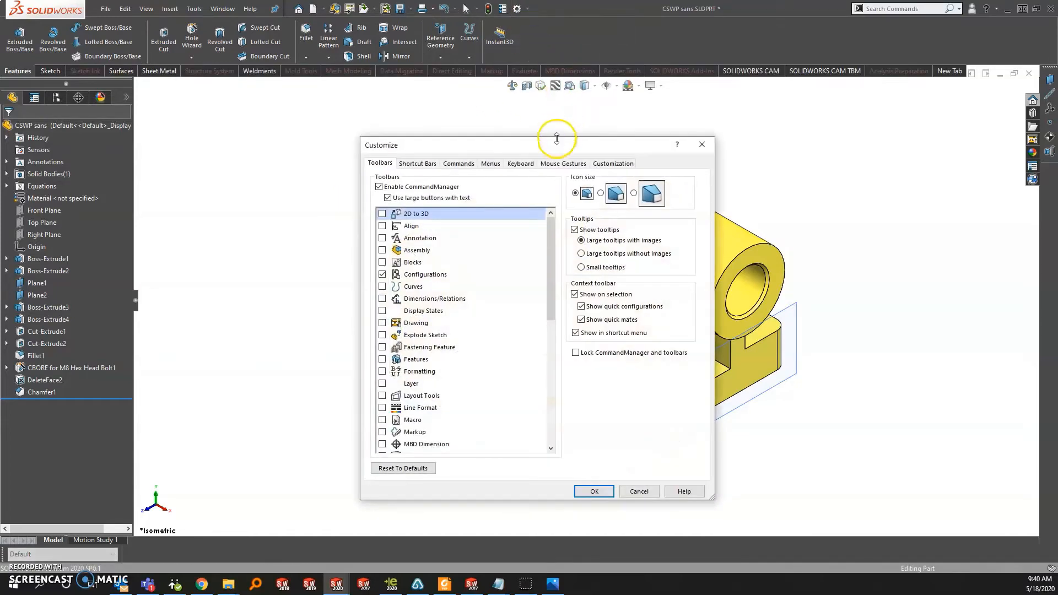
click(560, 165)
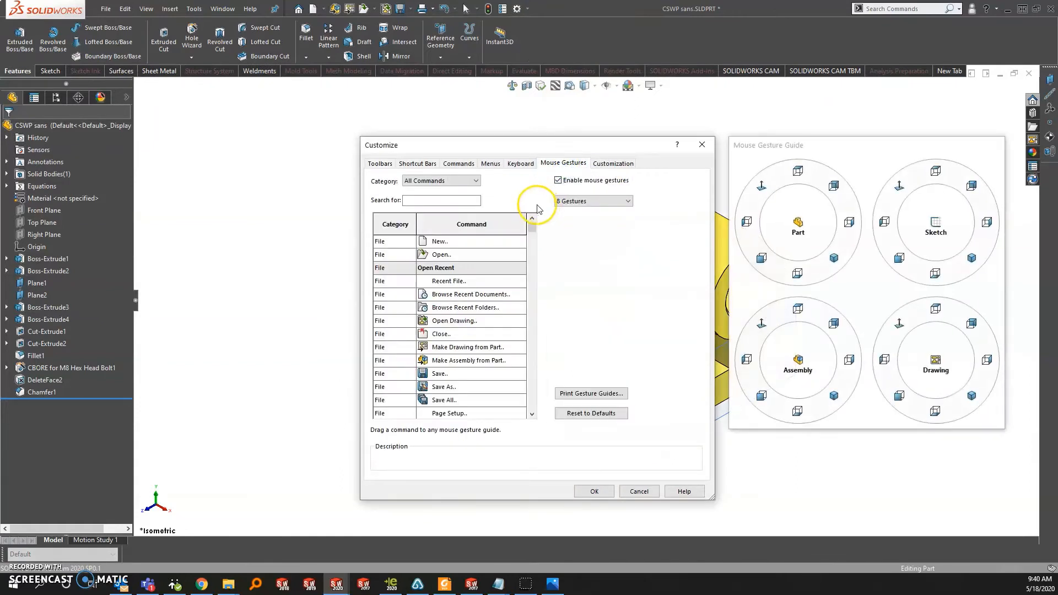
click(625, 204)
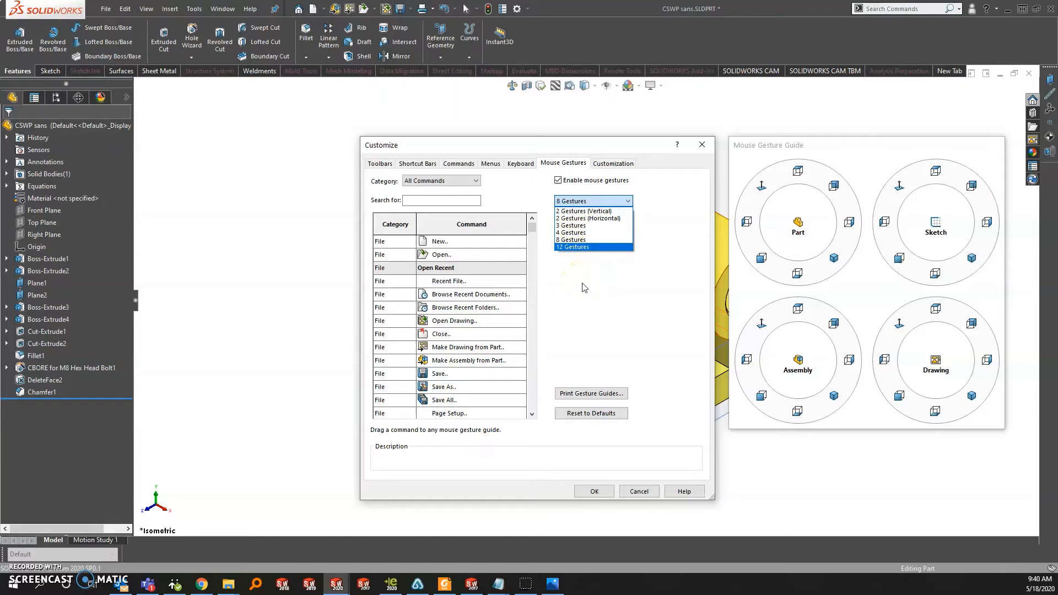
click(598, 284)
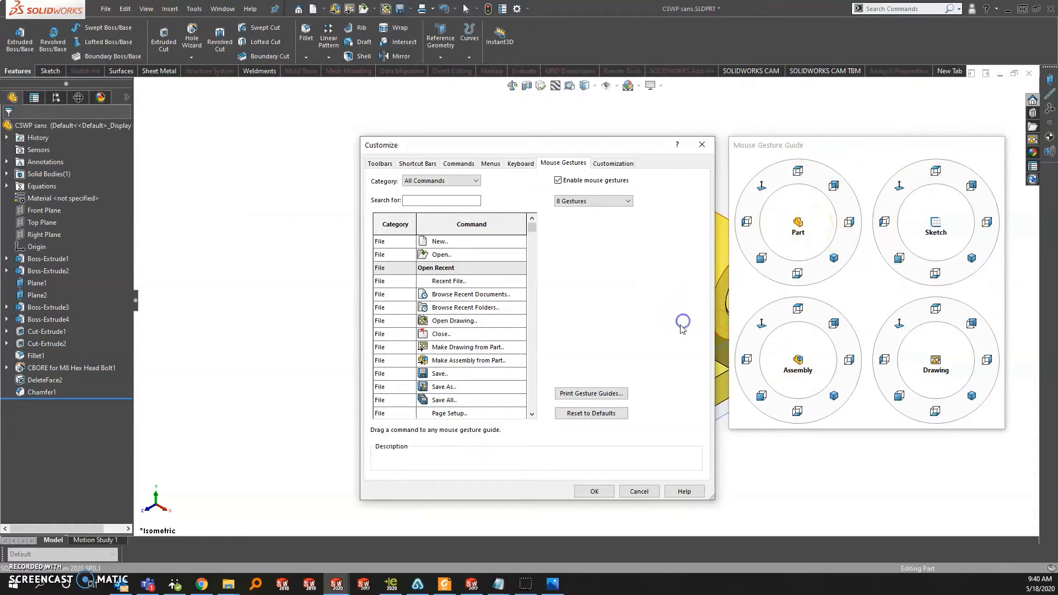
click(594, 491)
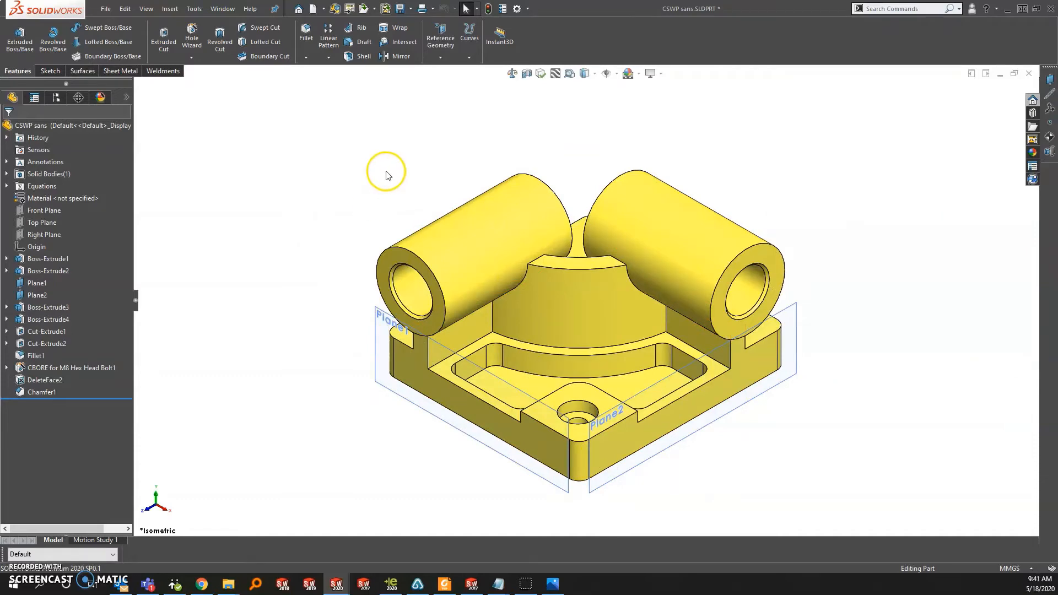
Step: Switch the part through the front, top and bottom standard views, ending in the top view
right_drag(382, 177, 352, 213)
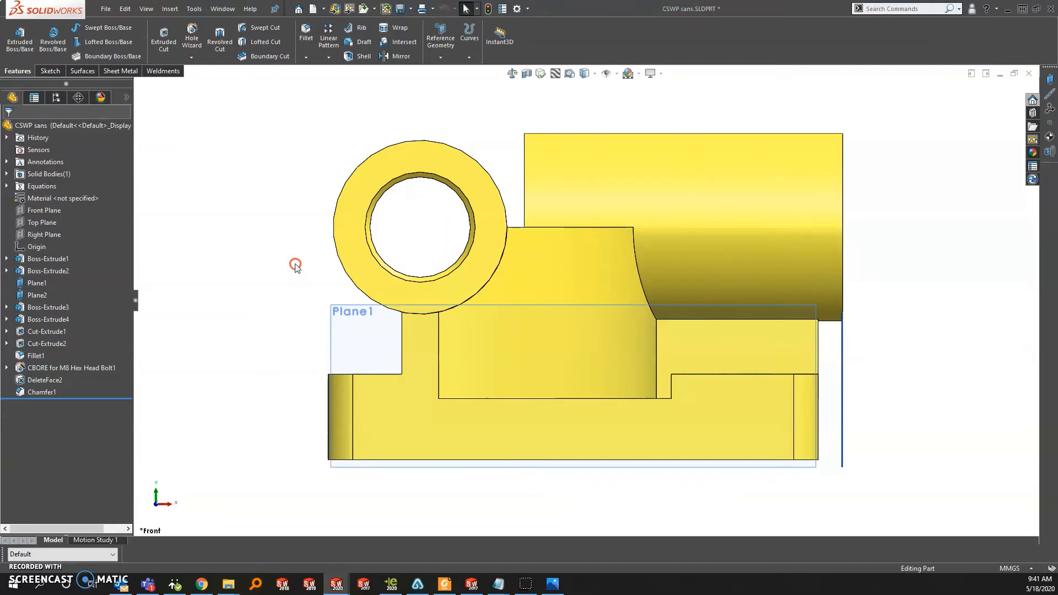
right_drag(296, 266, 290, 225)
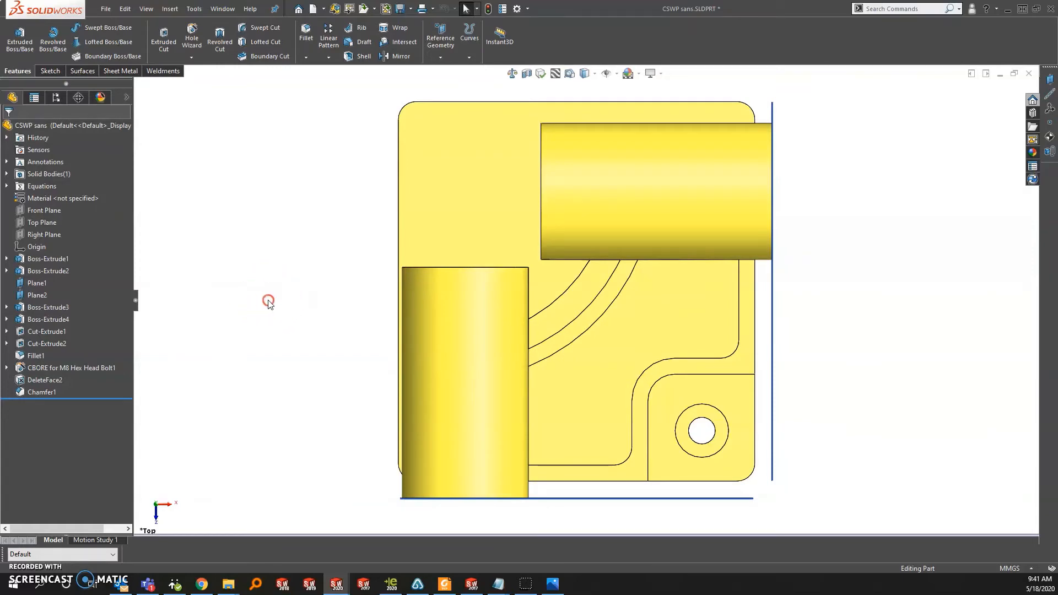
middle_drag(269, 301, 347, 320)
right_drag(302, 316, 213, 370)
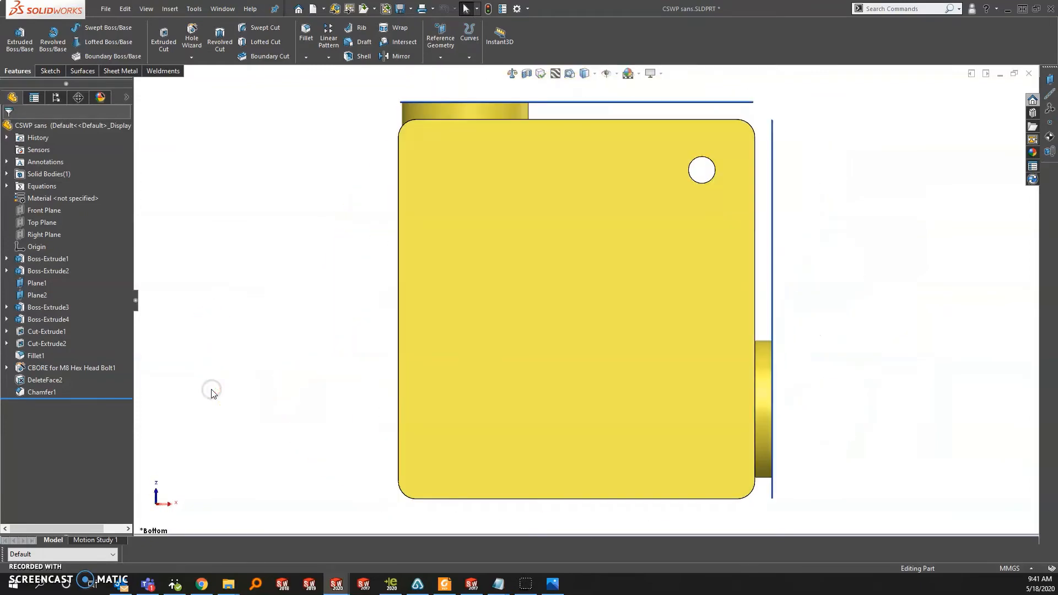
middle_drag(210, 390, 209, 279)
click(214, 289)
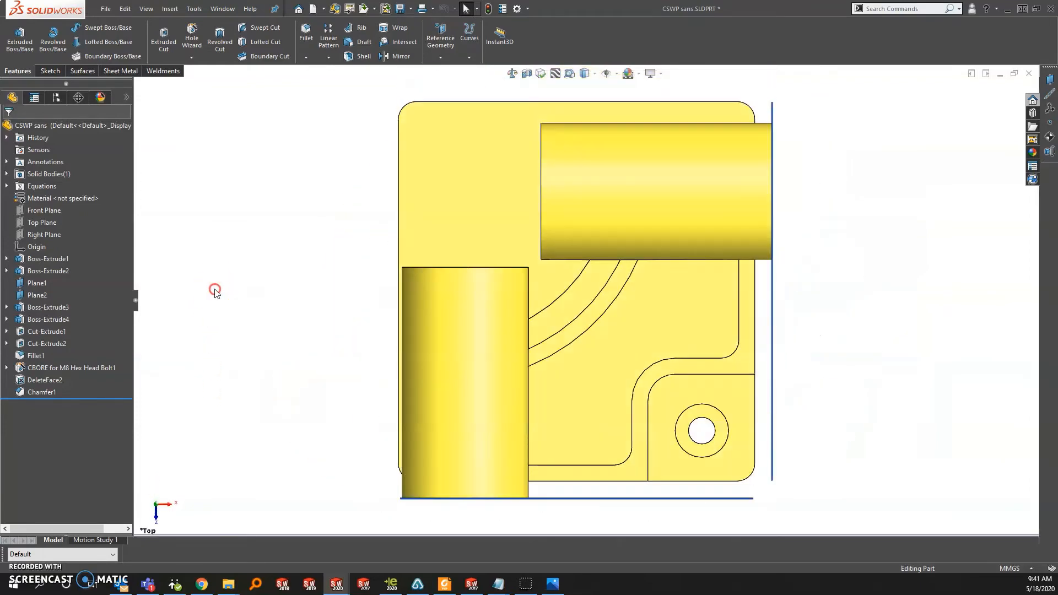
Step: Select the upper face of the part's square base and rotate the model to a tilted 3D view
click(343, 214)
click(458, 211)
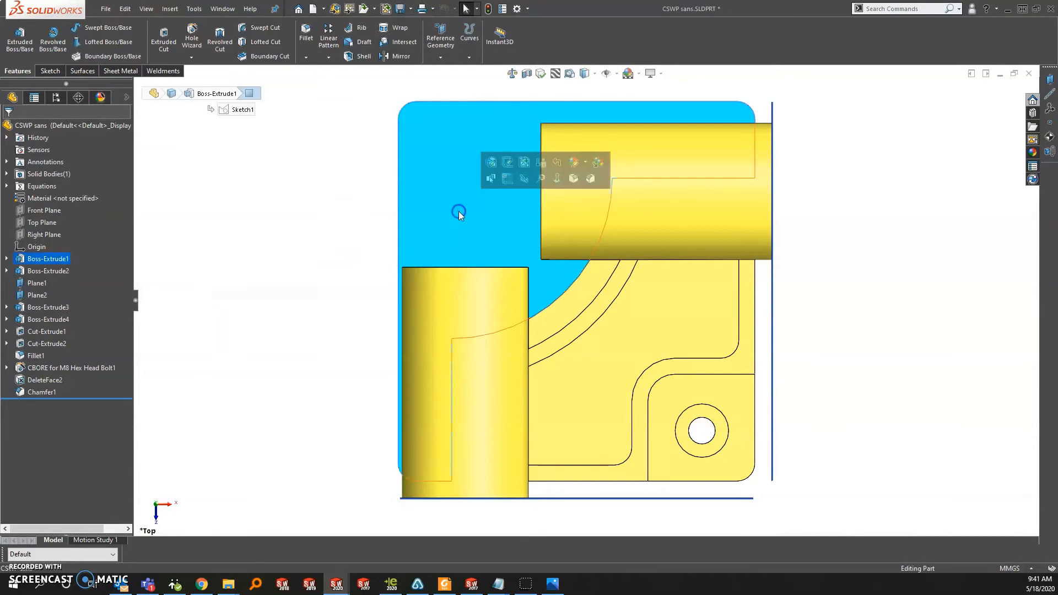
middle_drag(390, 384, 345, 165)
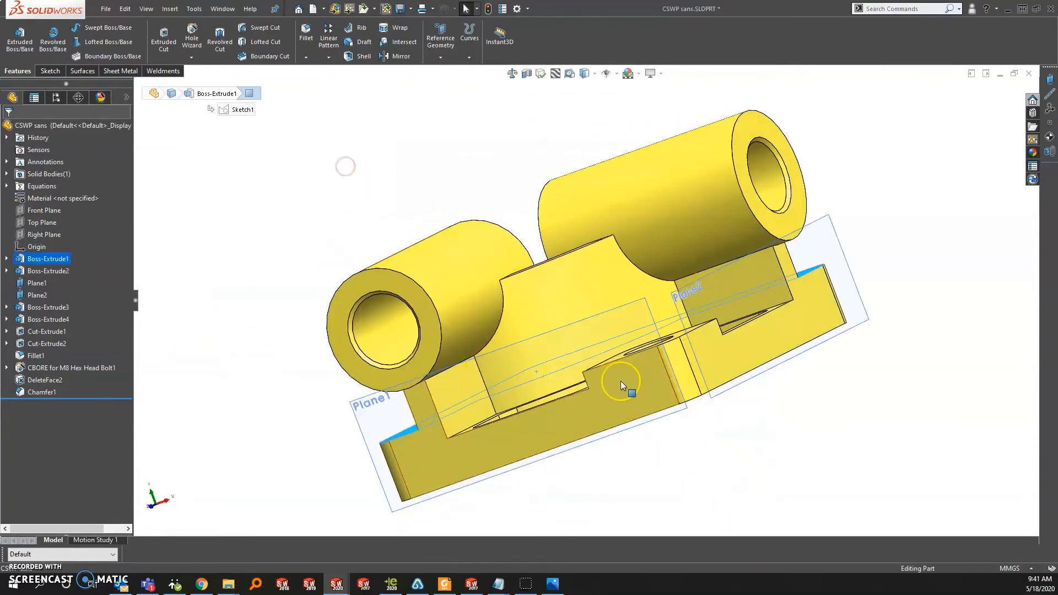
Step: Rotate the part to expose its underside, show its bottom and isometric standard views, and clear the face selection
middle_drag(620, 381, 705, 380)
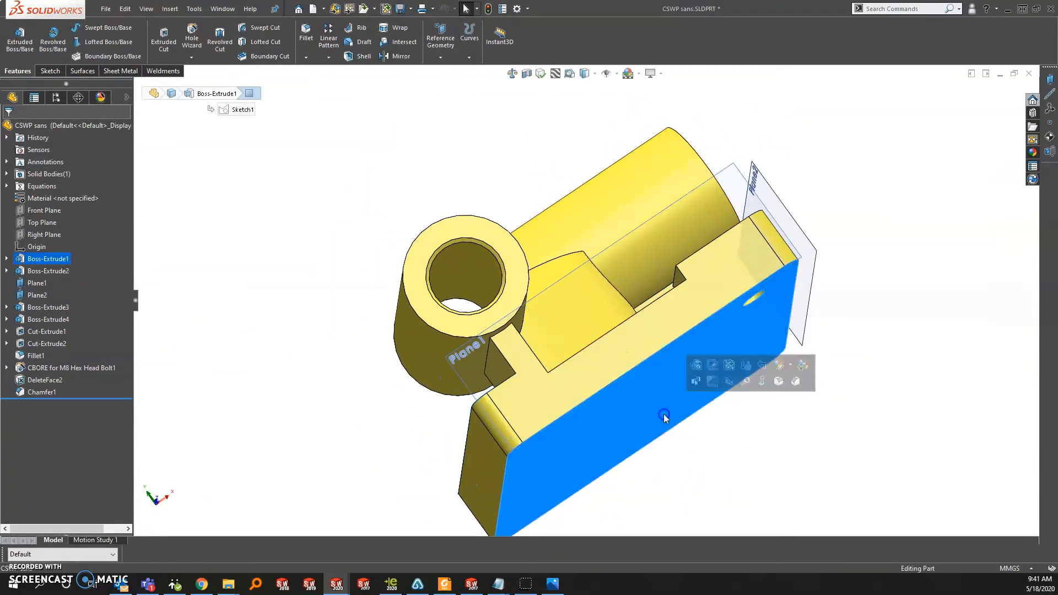
right_drag(408, 429, 364, 382)
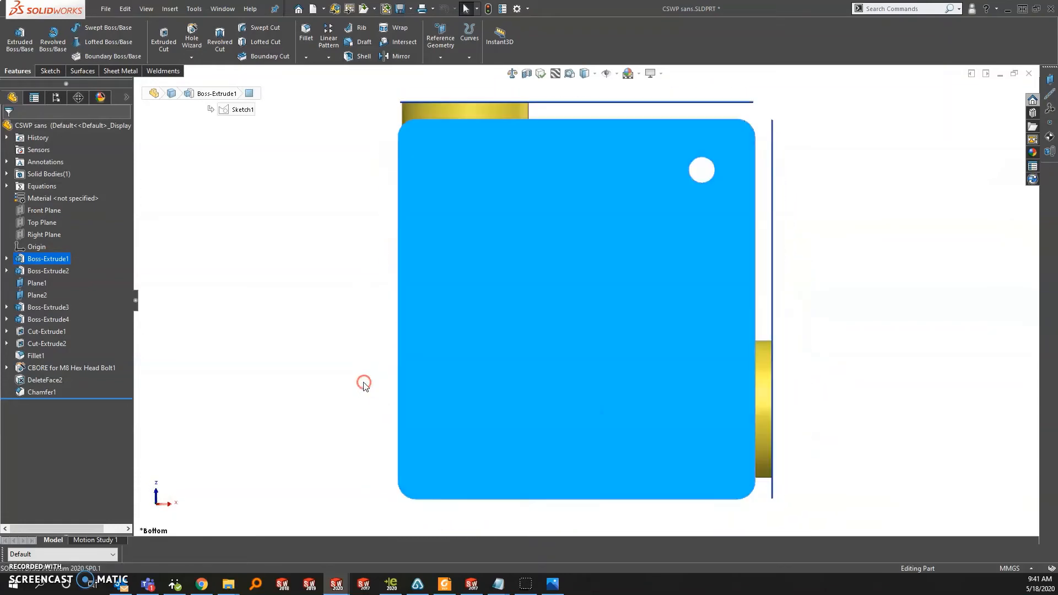
right_drag(302, 344, 448, 490)
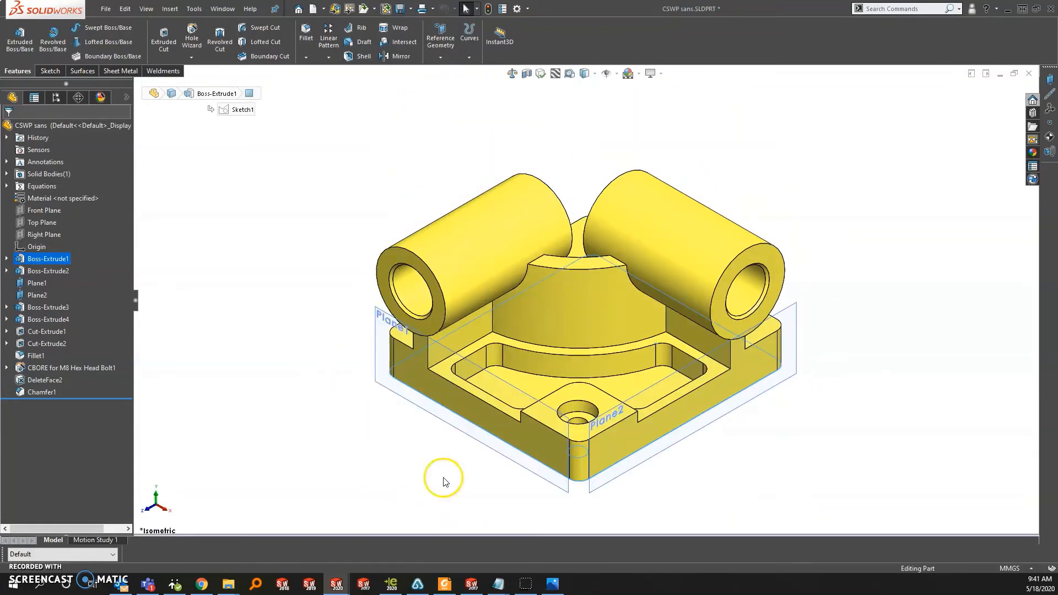
click(286, 378)
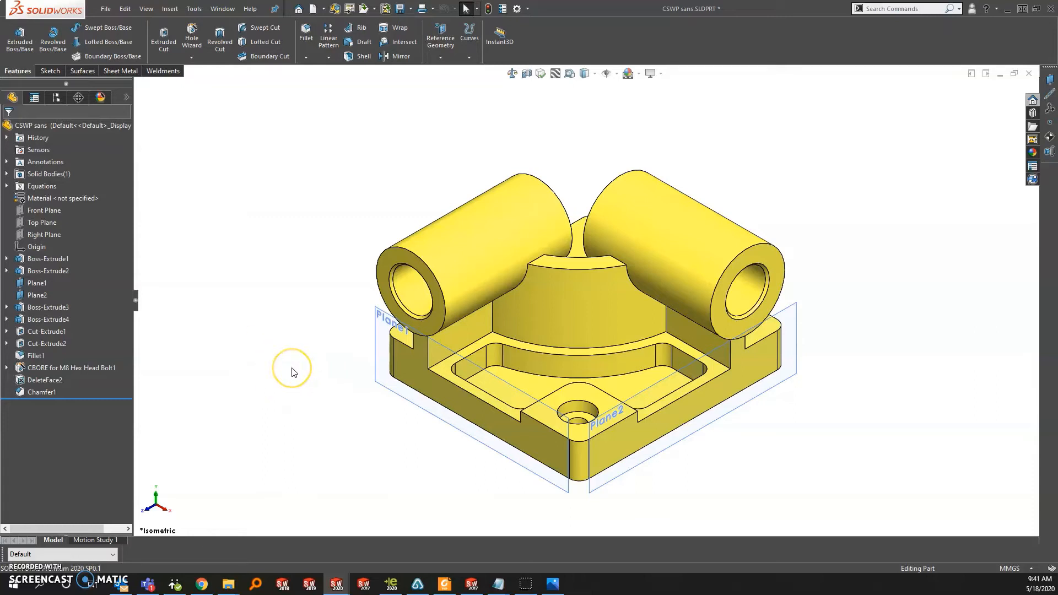
click(306, 332)
key(s)
click(283, 386)
Step: Look up the Measure command's keyboard shortcut in the customization settings by searching for "meas", and accept the dialog
click(527, 9)
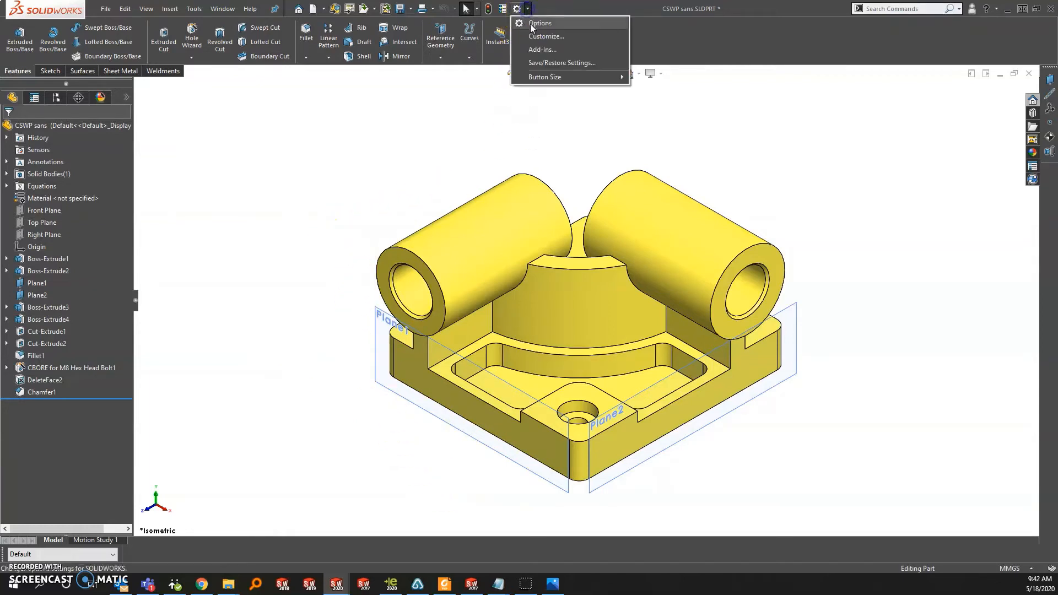
click(538, 37)
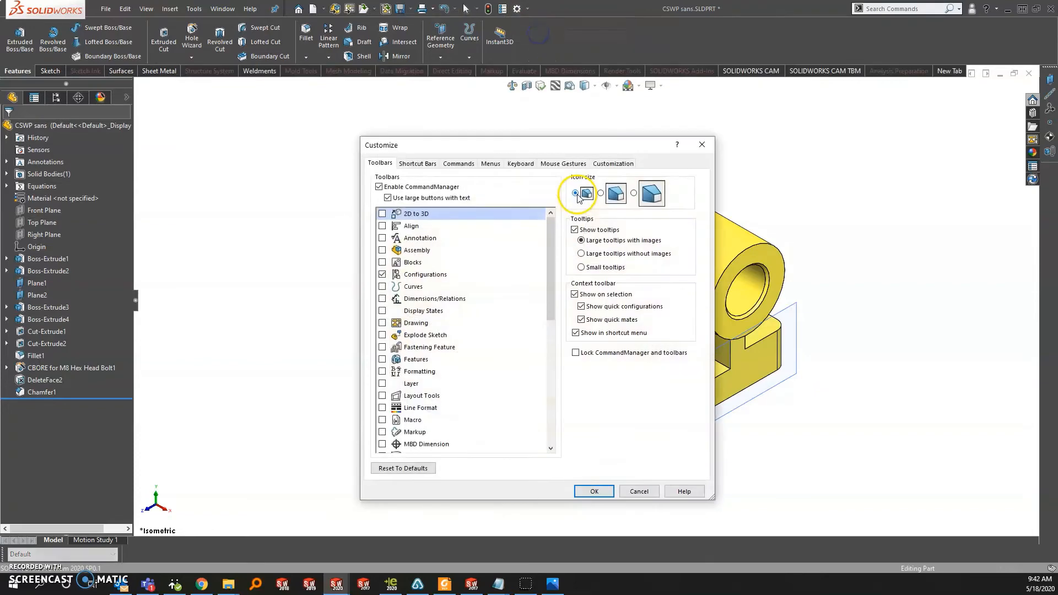
click(527, 164)
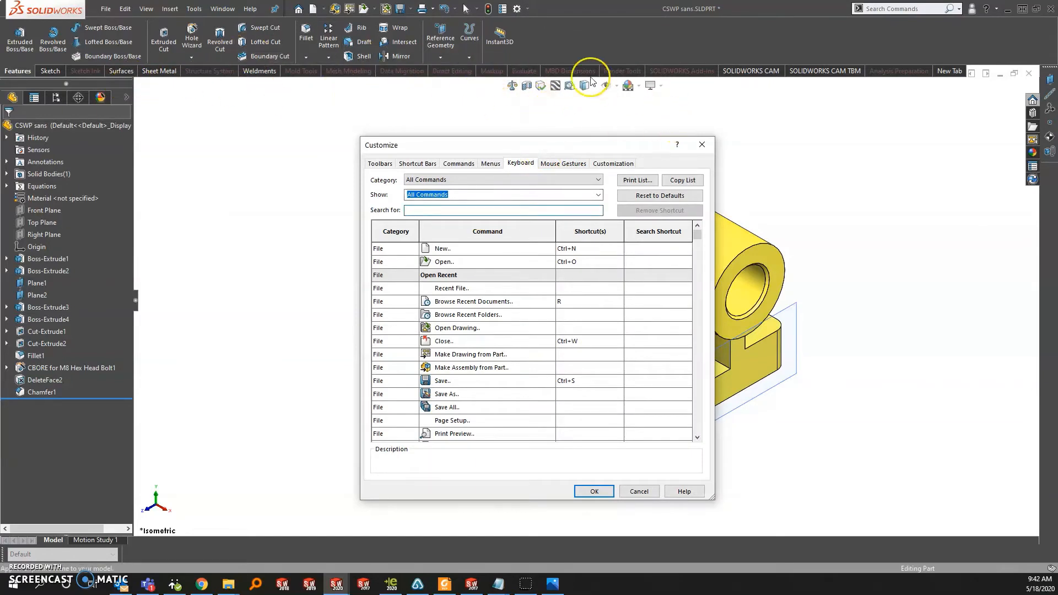
click(472, 211)
text(meas)
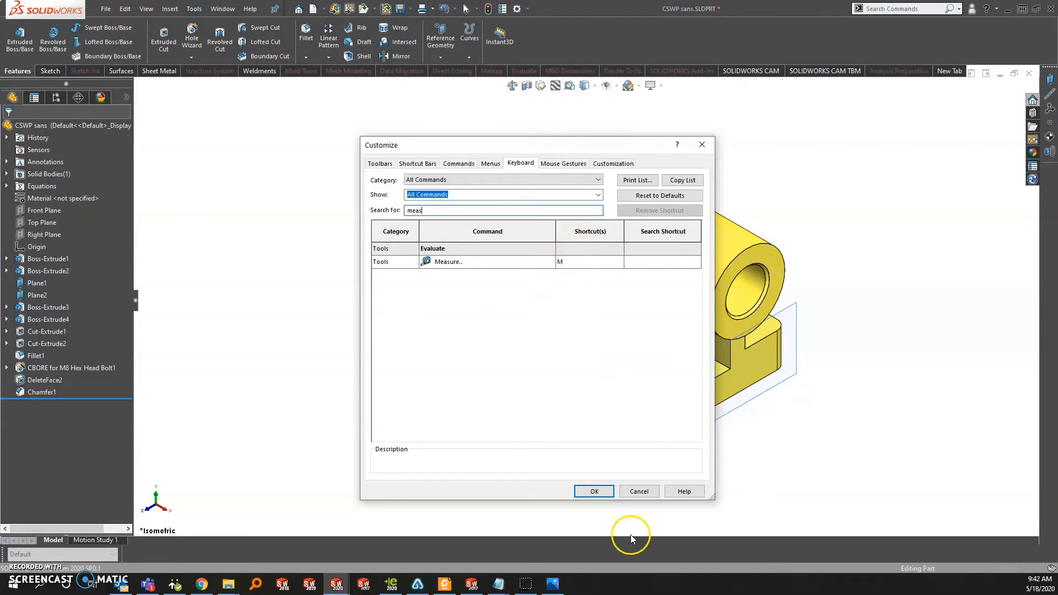
click(593, 492)
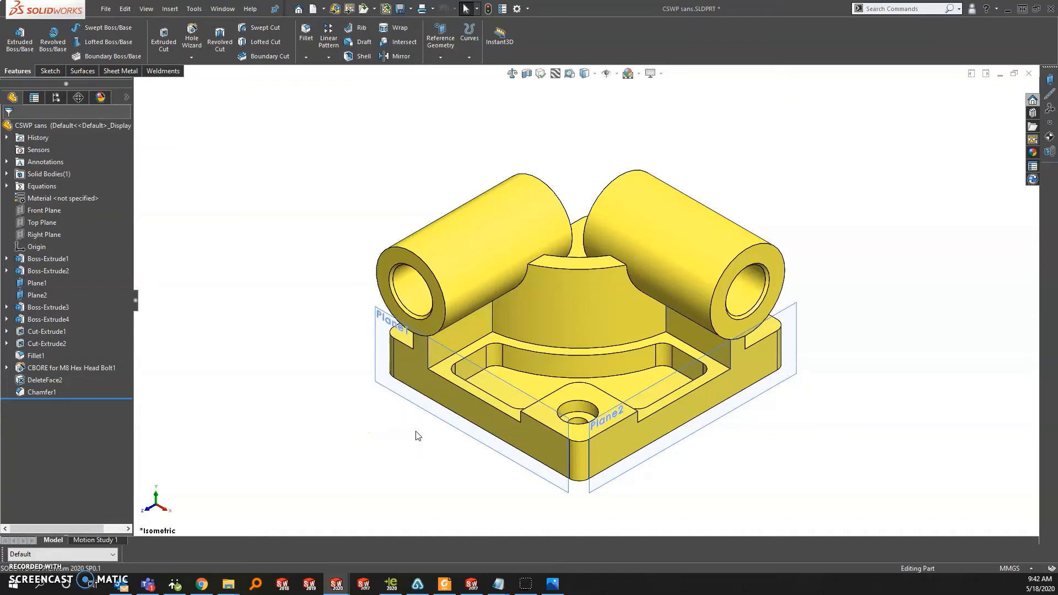
Step: Measure the small side wall and the floor face of the base's recessed pocket, and close the measurement
key(m)
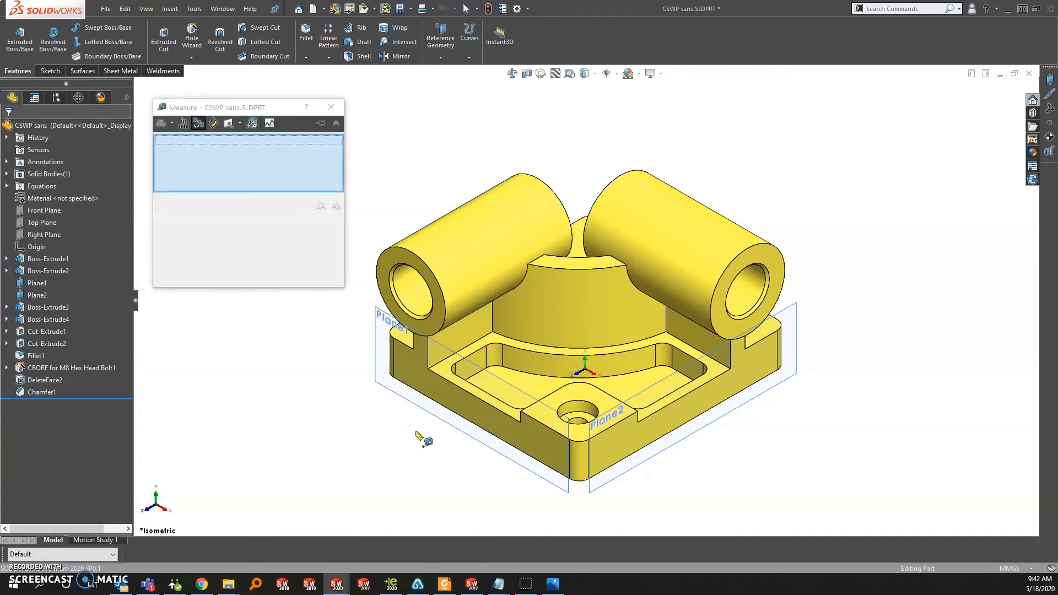
click(473, 363)
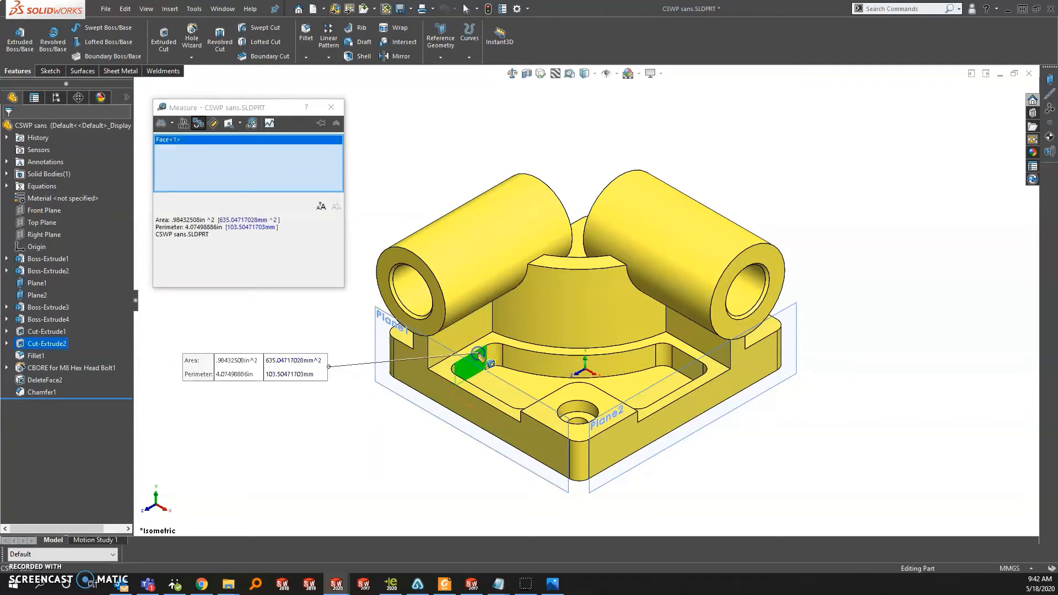
click(516, 380)
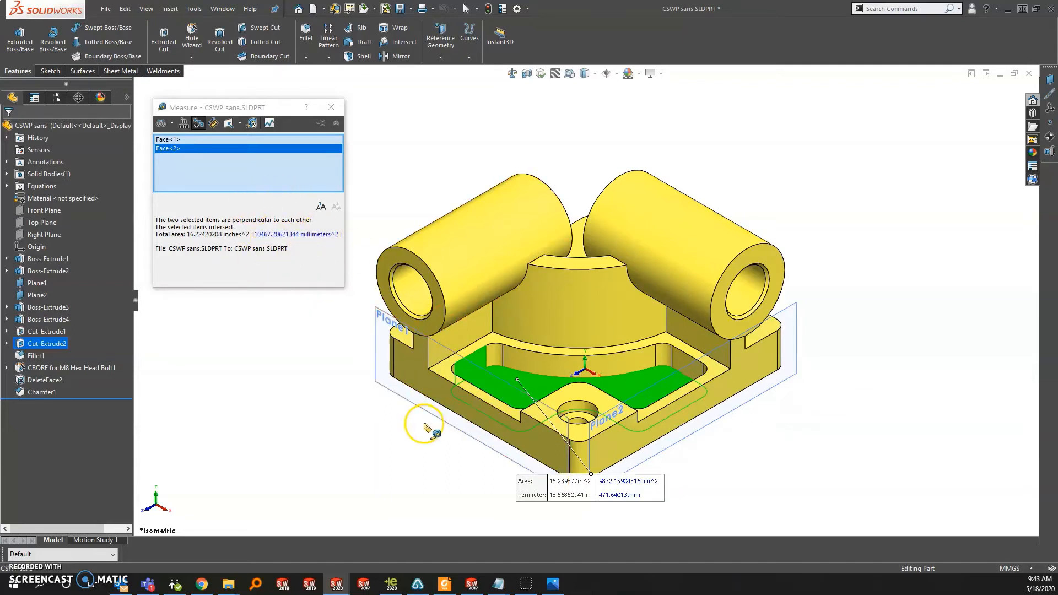
key(Escape)
click(324, 340)
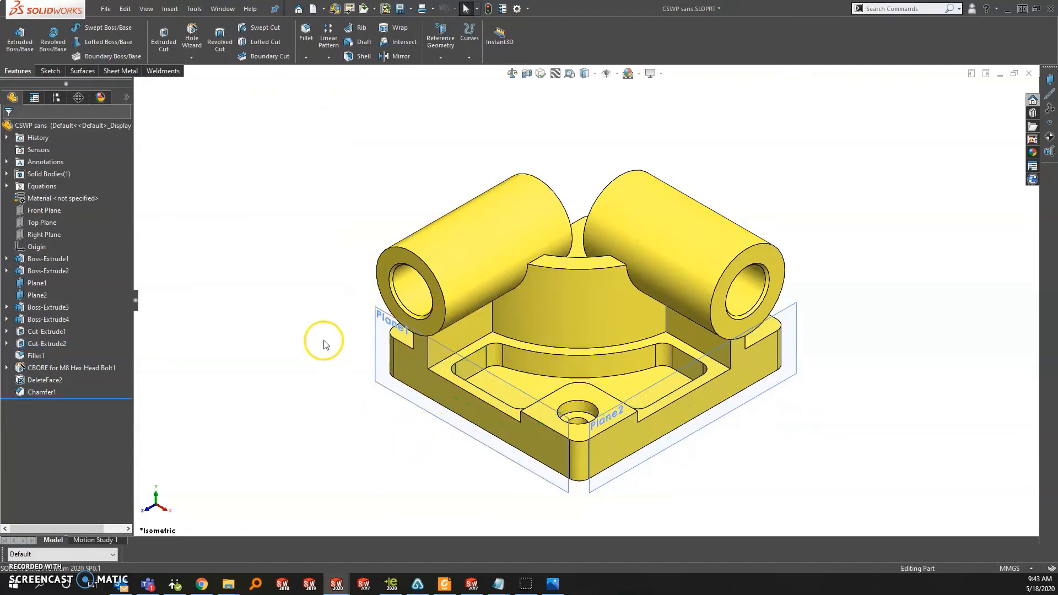
click(342, 356)
Step: Roll the part back to just after CBORE for M8 Hex Head Bolt1 and start a sketch on Plane1
drag(104, 397, 105, 379)
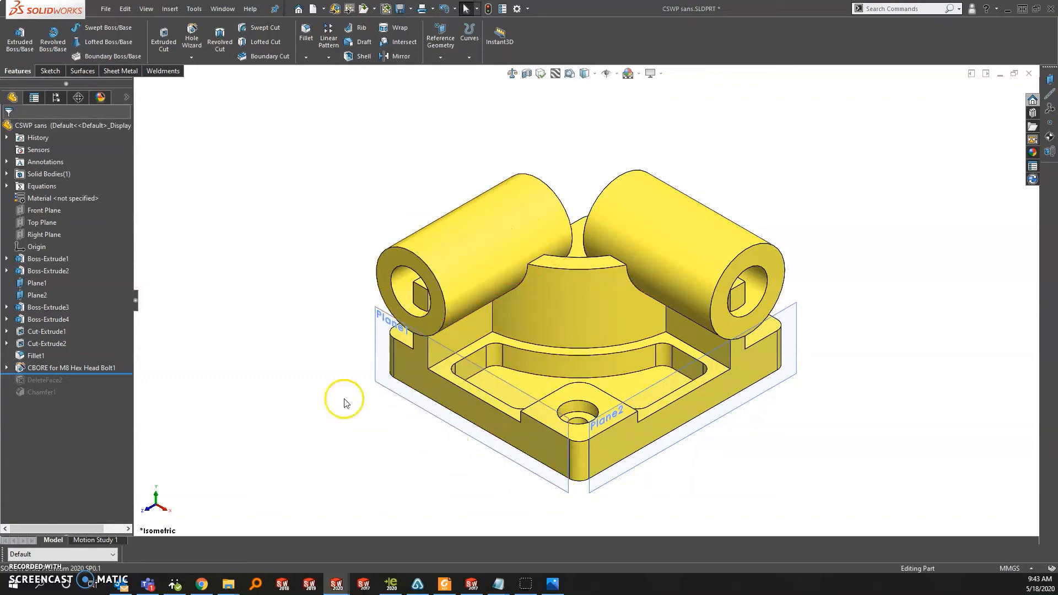
click(397, 417)
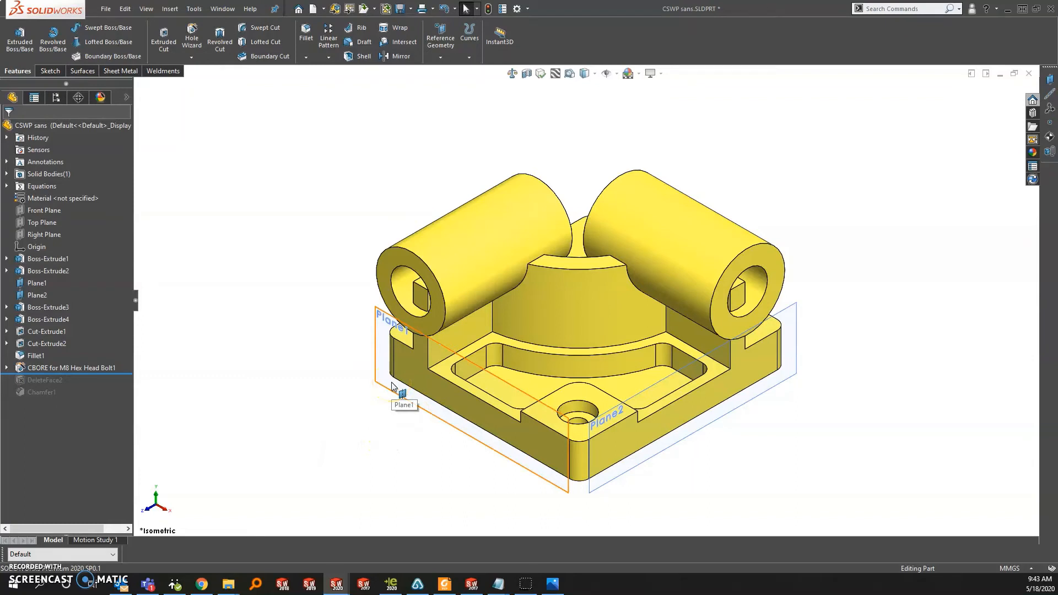
click(402, 393)
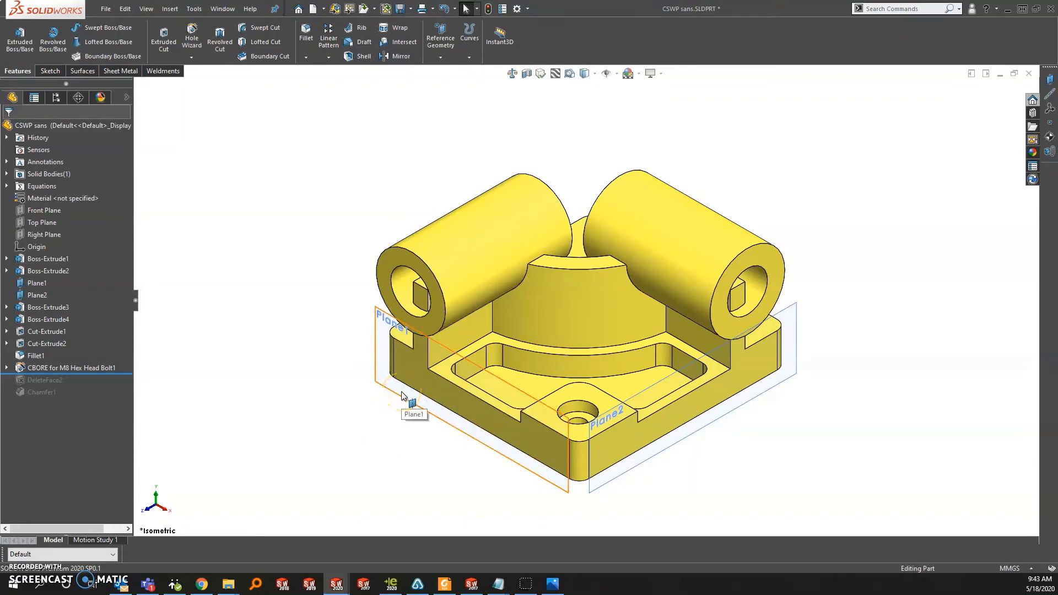
click(393, 392)
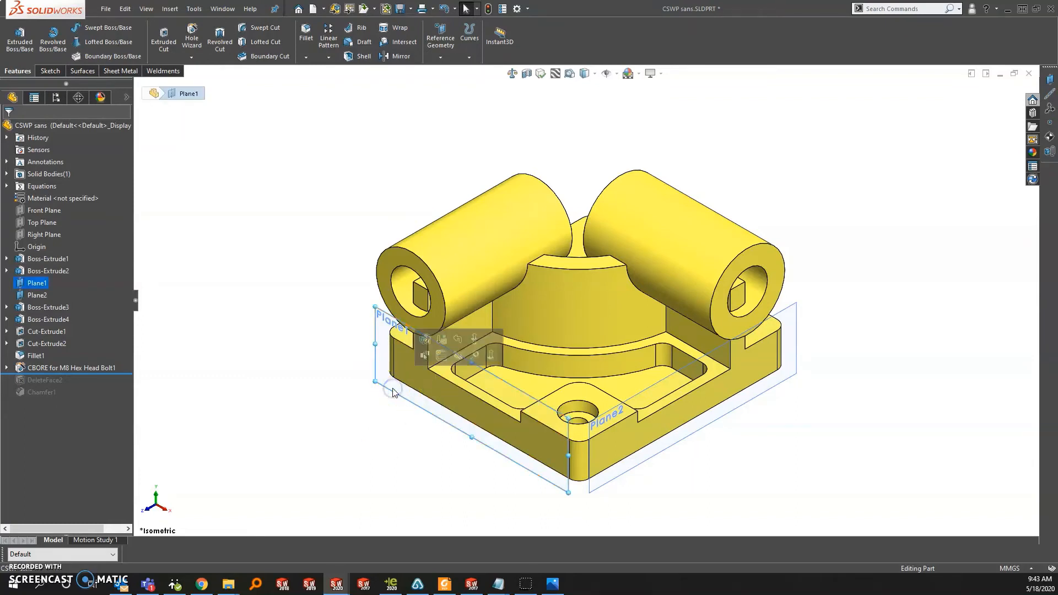
click(444, 355)
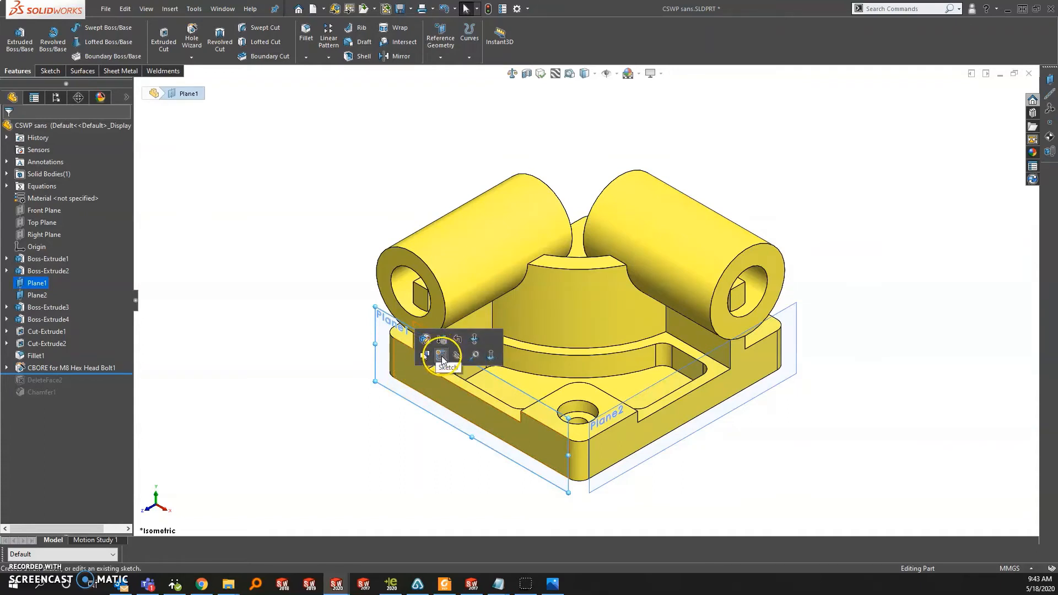
click(441, 357)
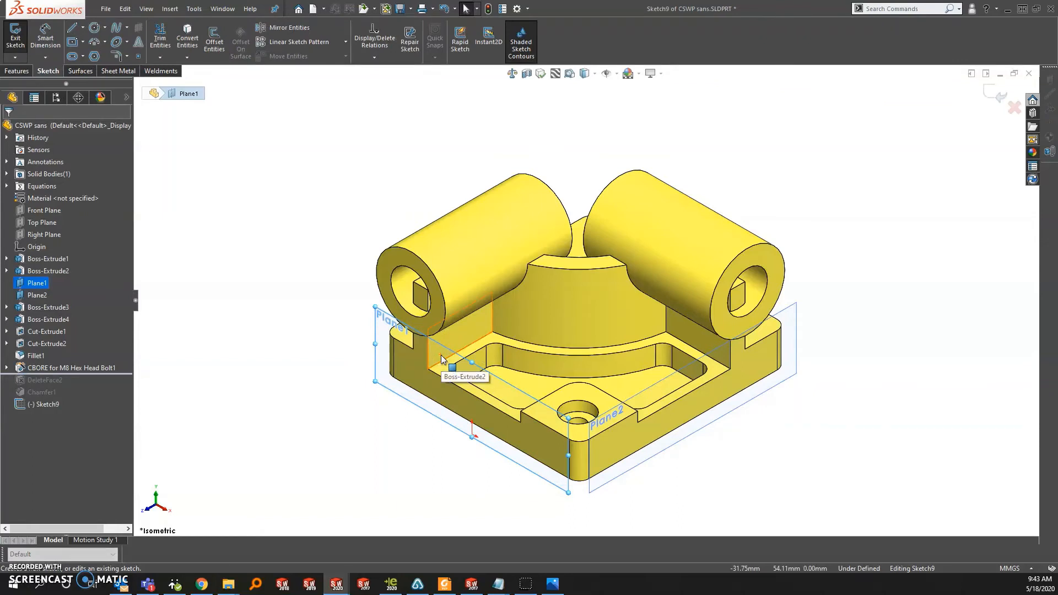
Step: Sketch a circle of about 8 mm radius on Plane1, centred about 23 mm directly above the sketch origin
key(s)
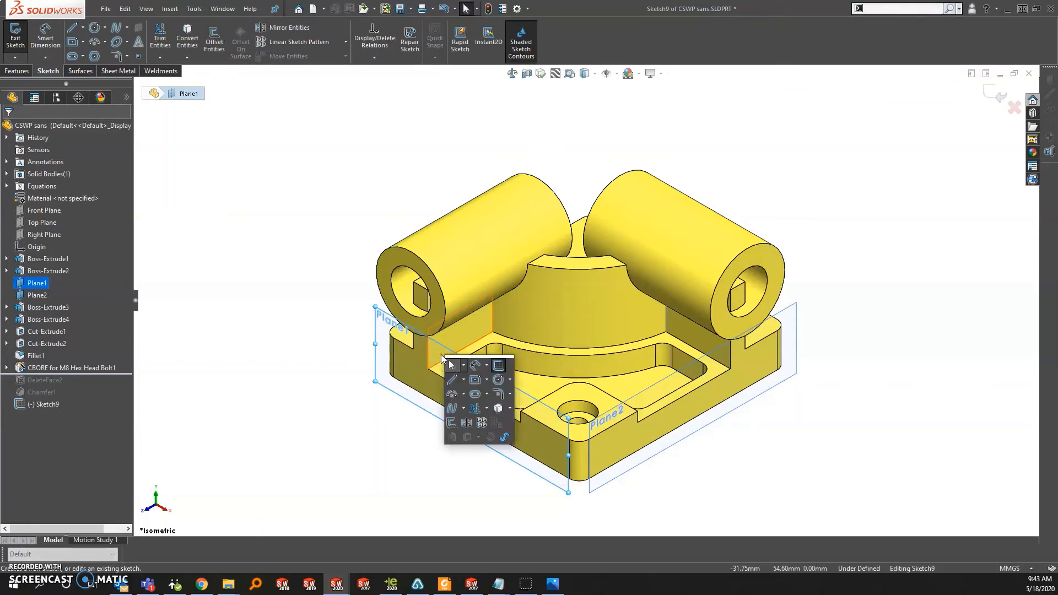
click(498, 379)
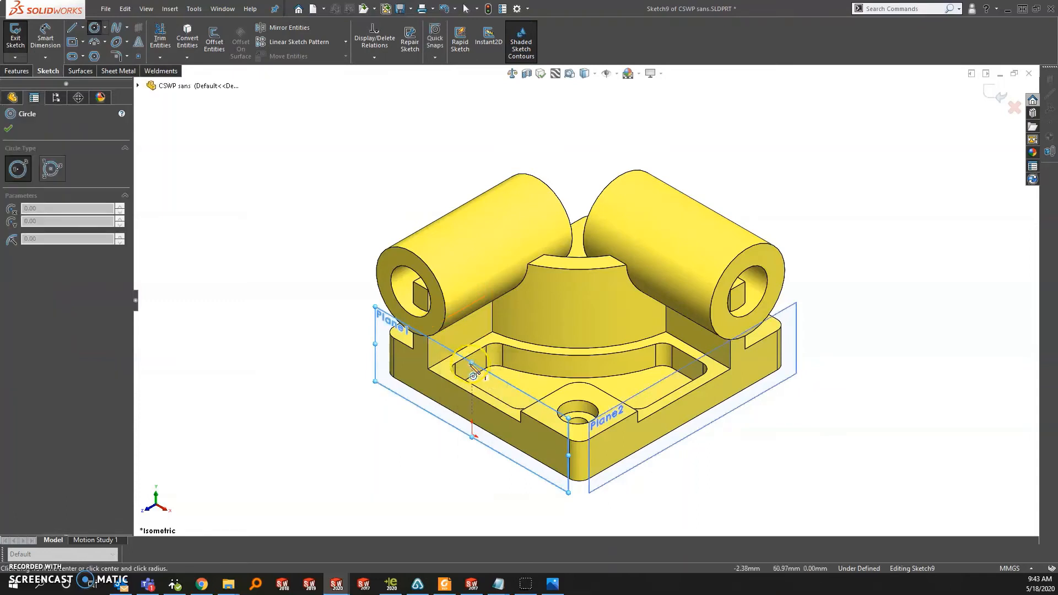
click(473, 410)
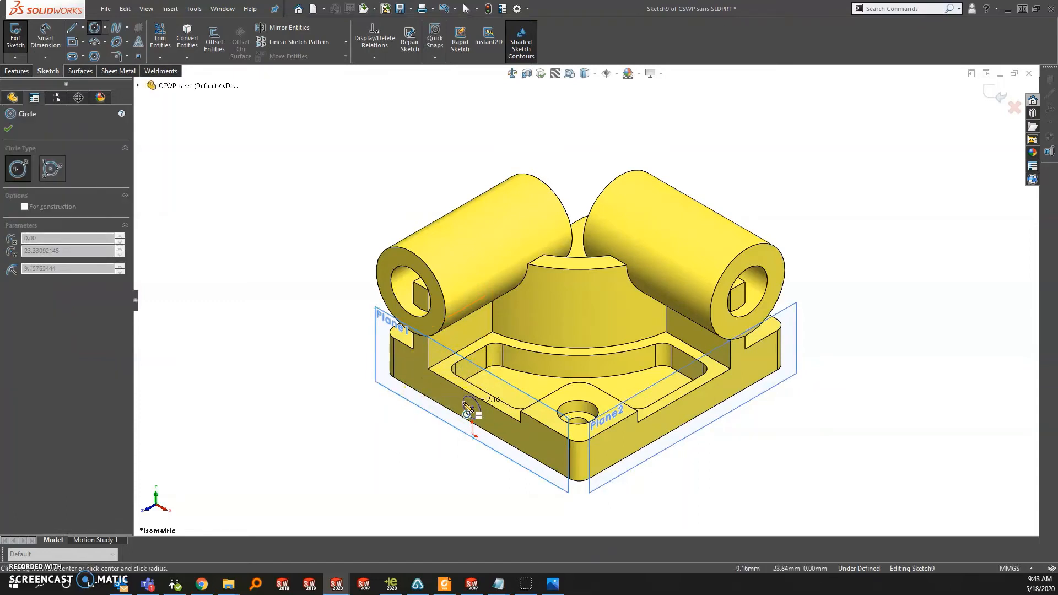
click(468, 406)
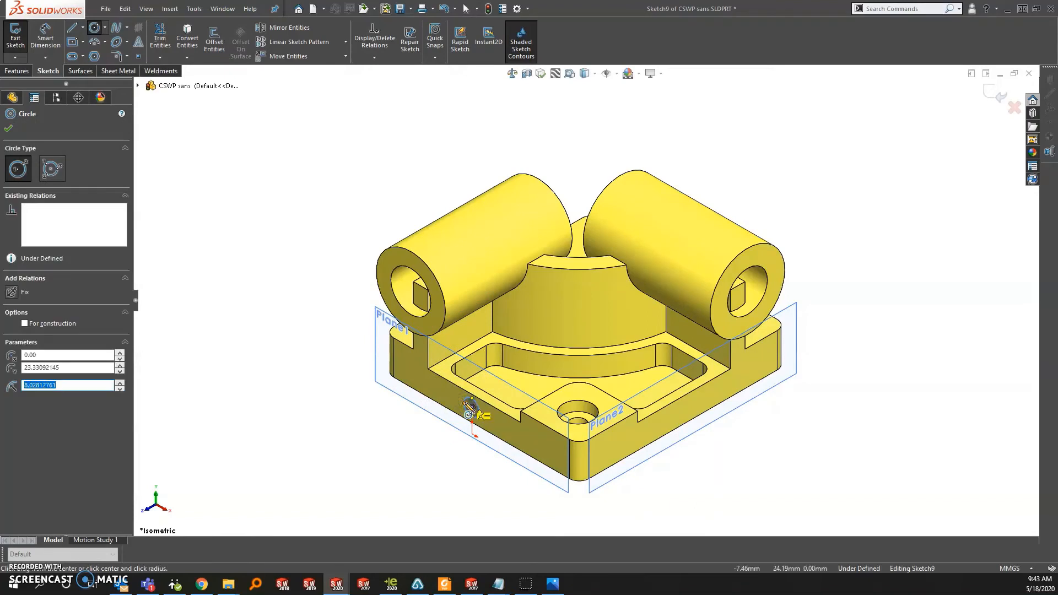
key(Escape)
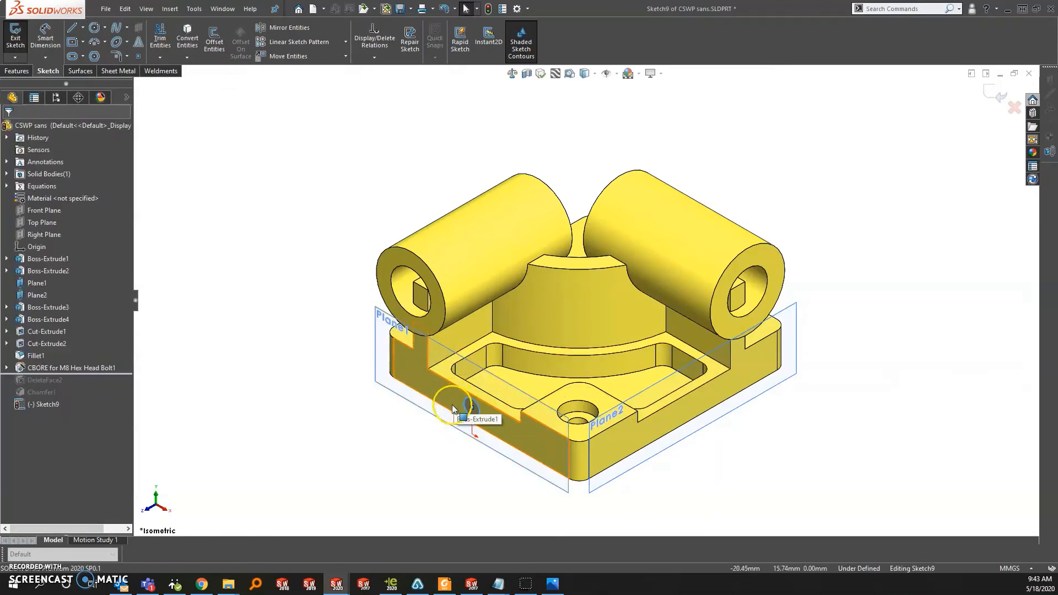
Step: Dimension the sketched circle's diameter as 15 mm
key(d)
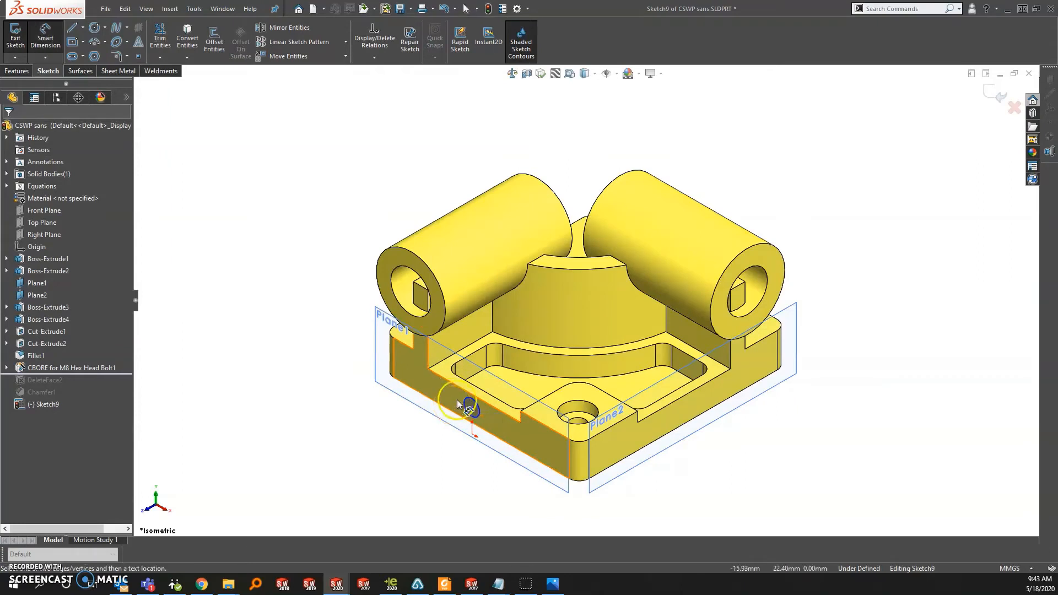
click(467, 406)
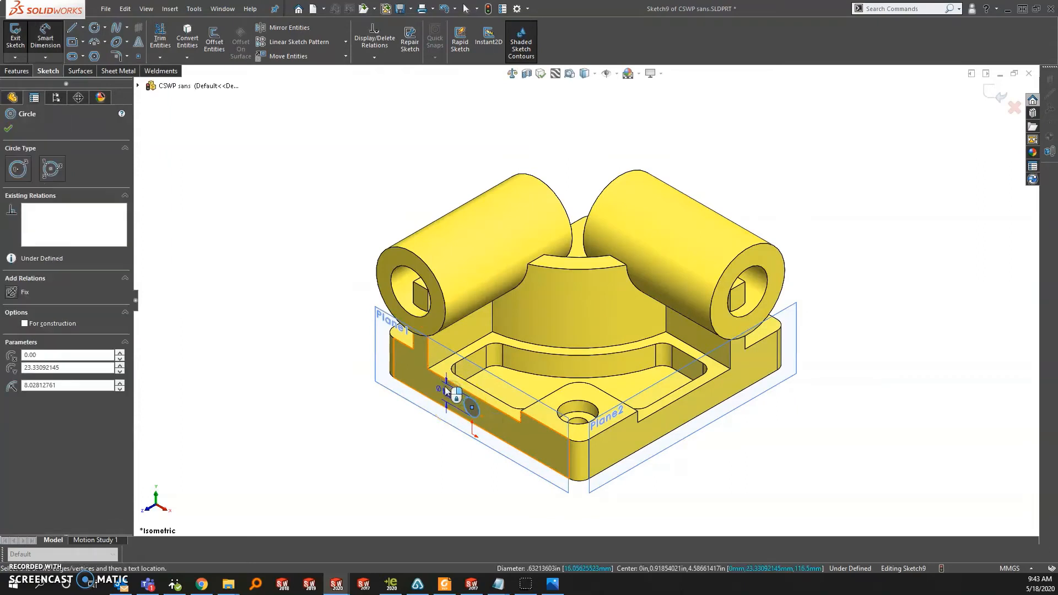
click(444, 392)
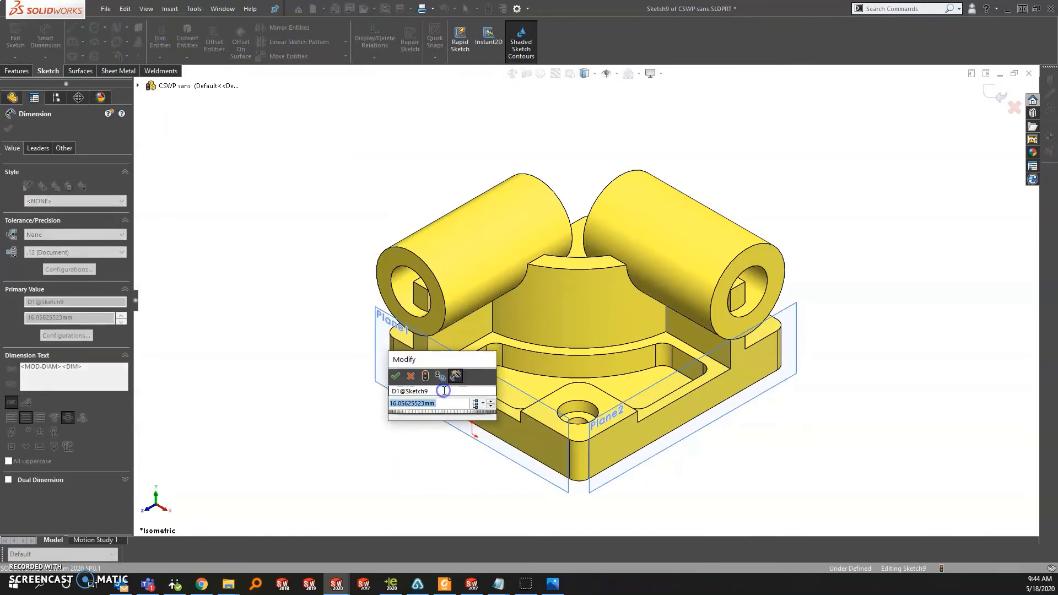
text(15)
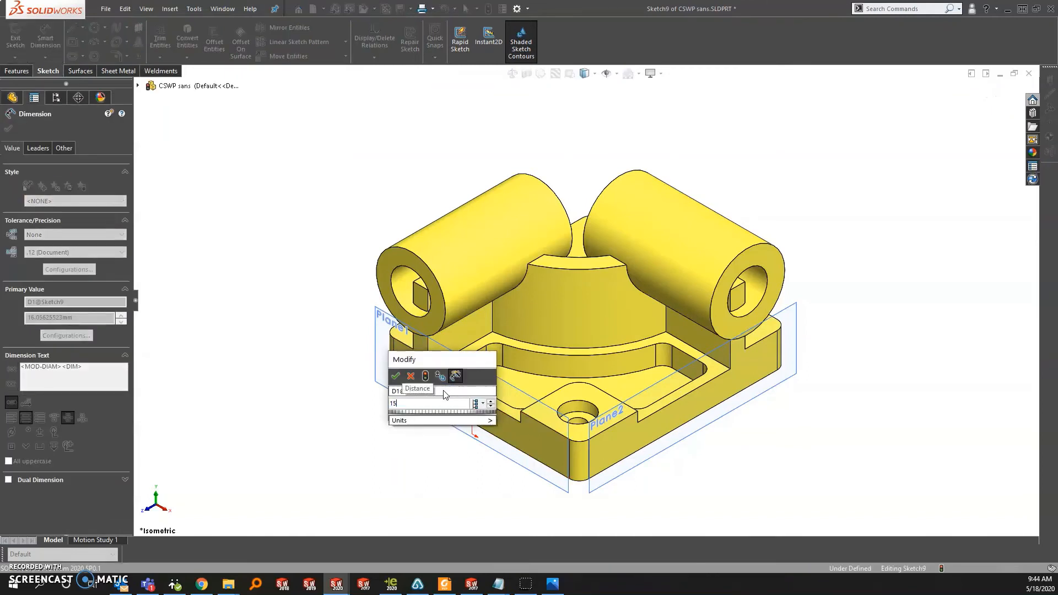
key(Return)
key(Escape)
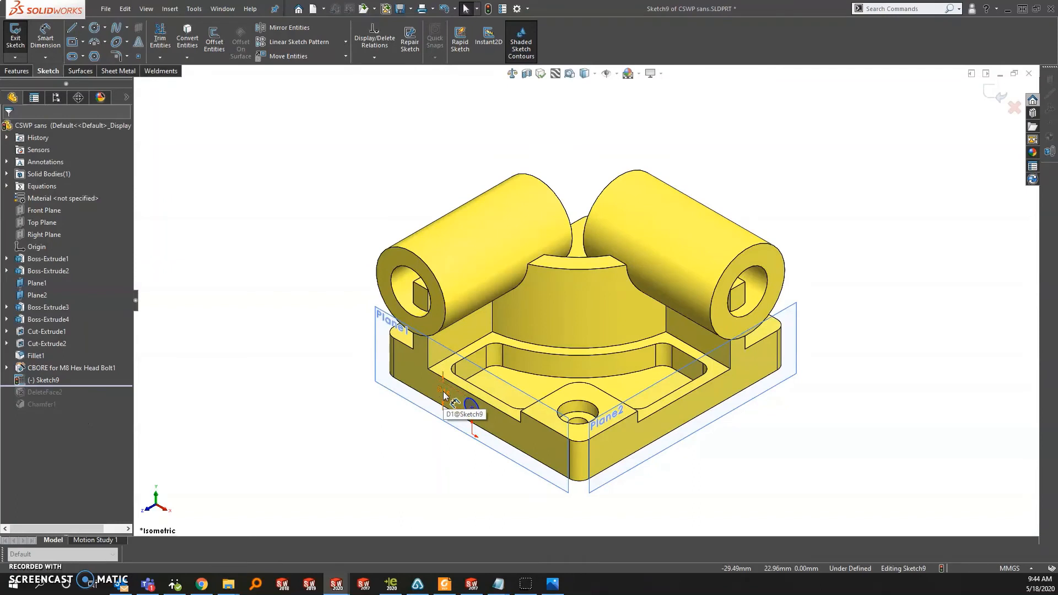
Step: Cut-extrude the circle from Plane1 into the base as a blind cut 40 mm deep
key(s)
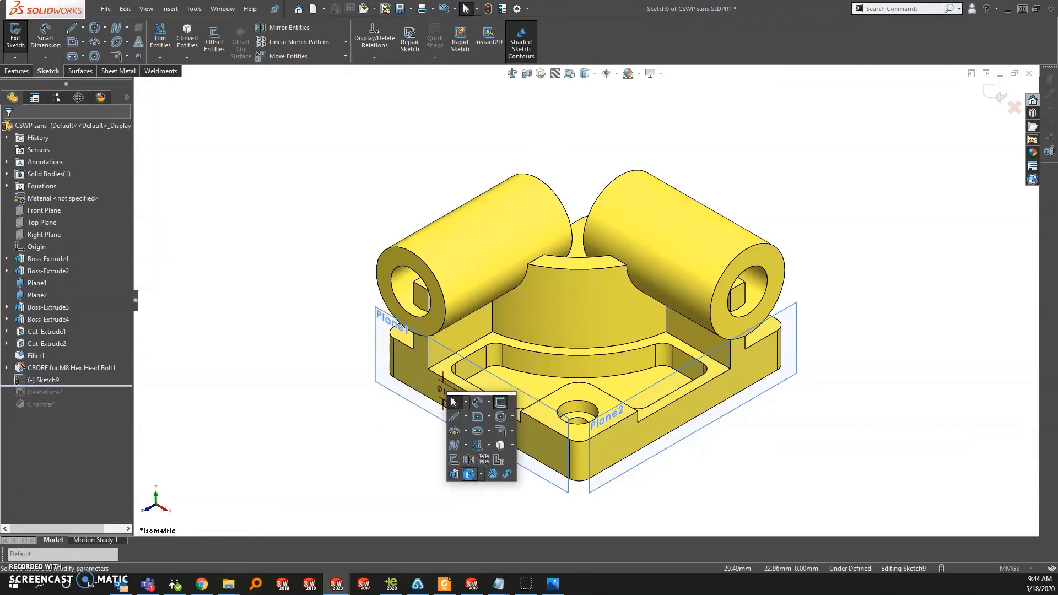
click(469, 475)
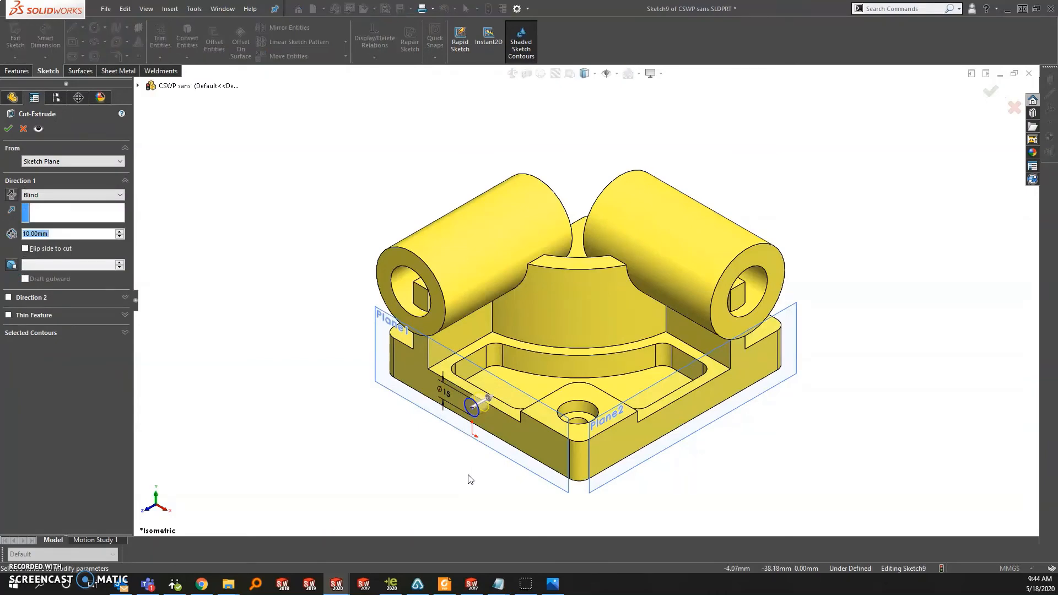
middle_drag(470, 479, 455, 456)
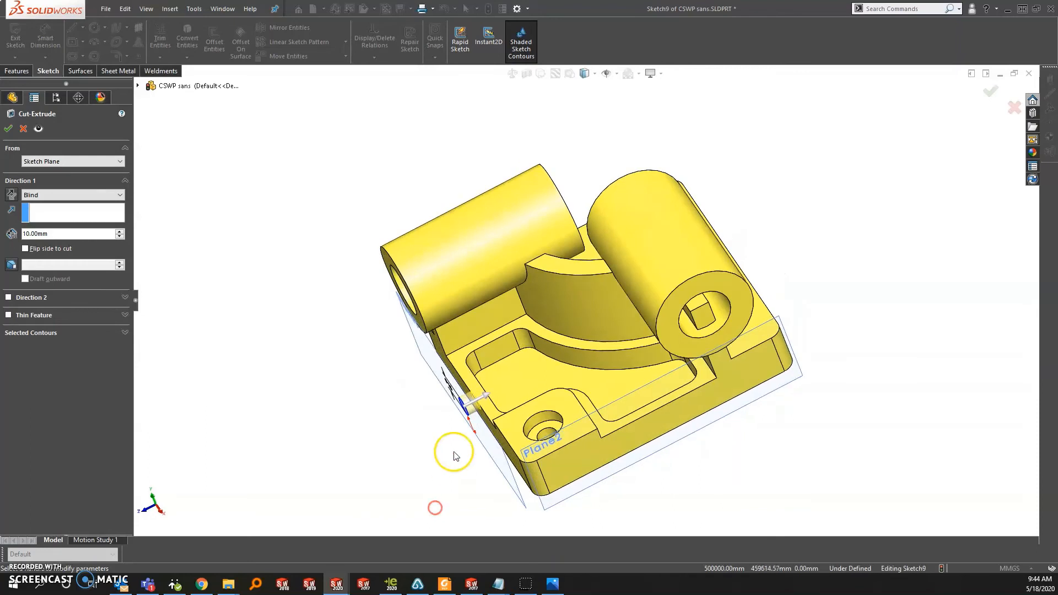
click(483, 395)
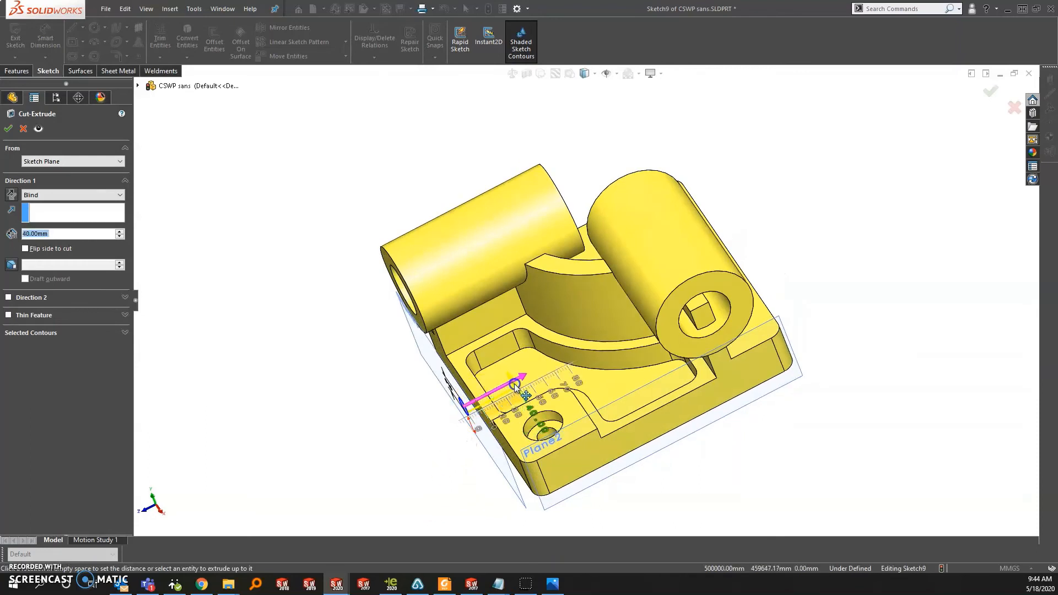
click(515, 387)
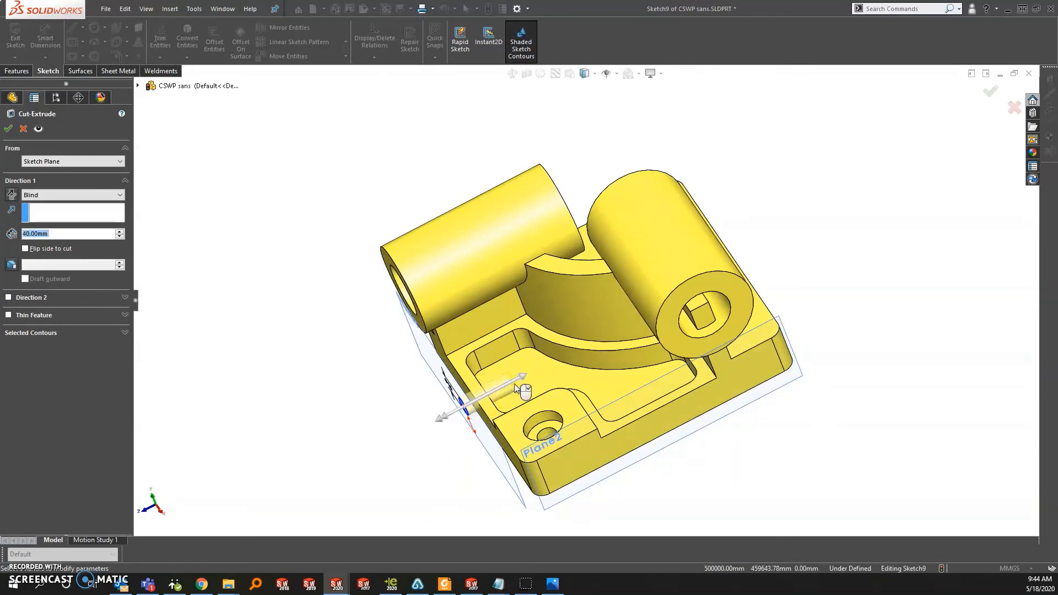
right_click(514, 384)
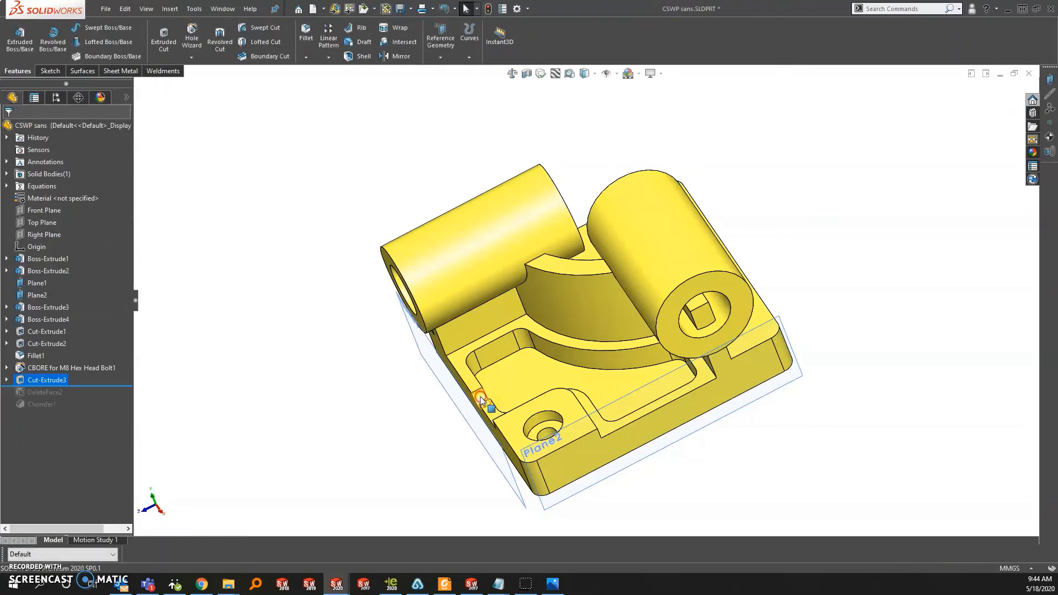
Step: Examine the leftover block geometry inside the bores of both cylinders from several angles
middle_drag(481, 399, 539, 369)
click(538, 365)
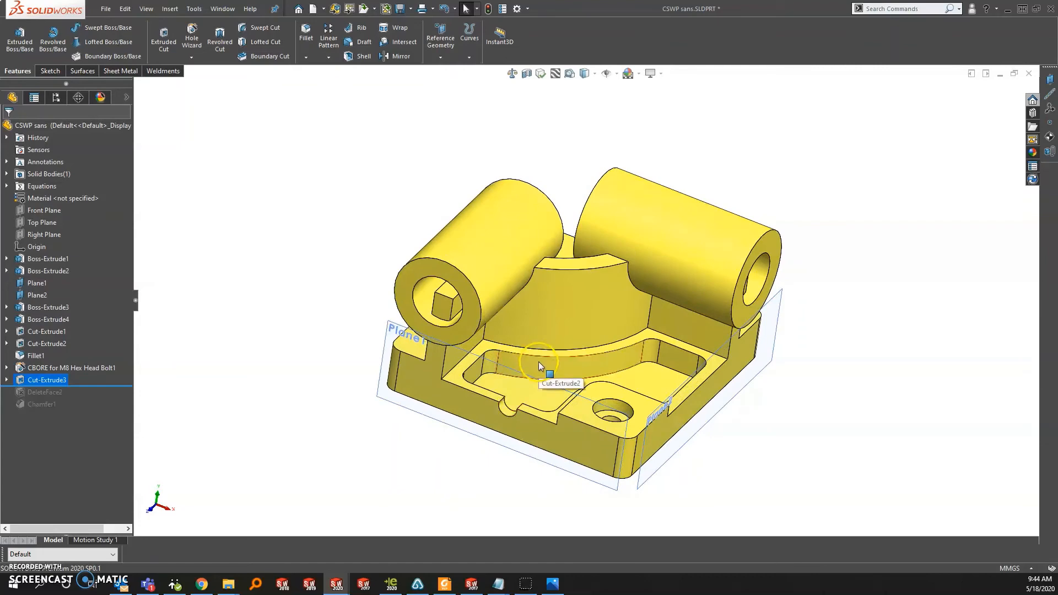
middle_drag(444, 402, 471, 284)
scroll(472, 290, down, 5)
scroll(610, 387, up, 8)
mouse_move(609, 386)
middle_down()
mouse_move(628, 369)
mouse_move(699, 346)
mouse_move(537, 318)
mouse_move(625, 380)
mouse_move(595, 380)
middle_up()
scroll(537, 316, down, 3)
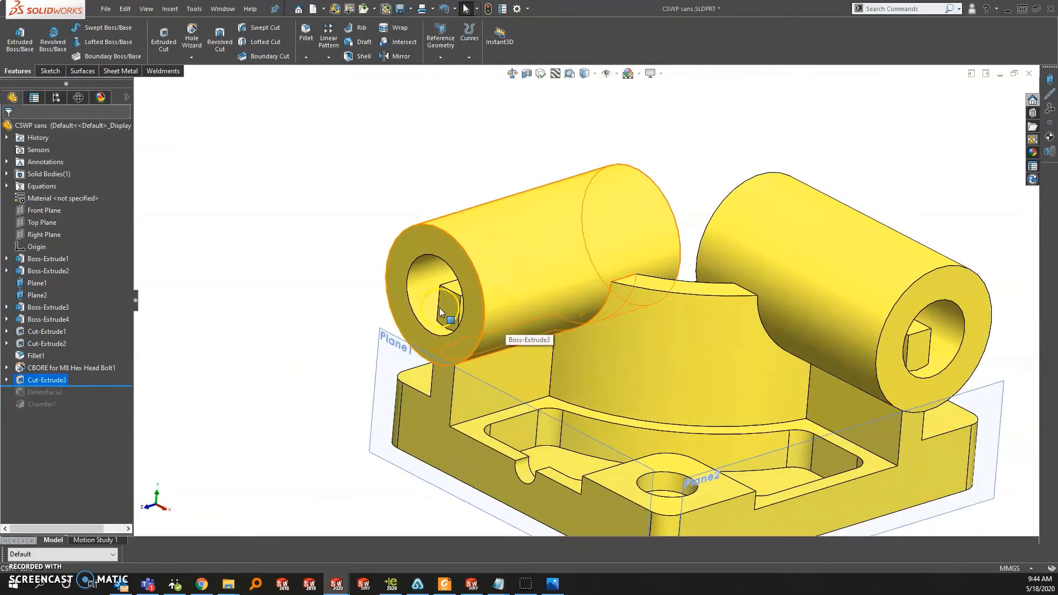
middle_click(441, 309)
middle_drag(441, 309, 479, 292)
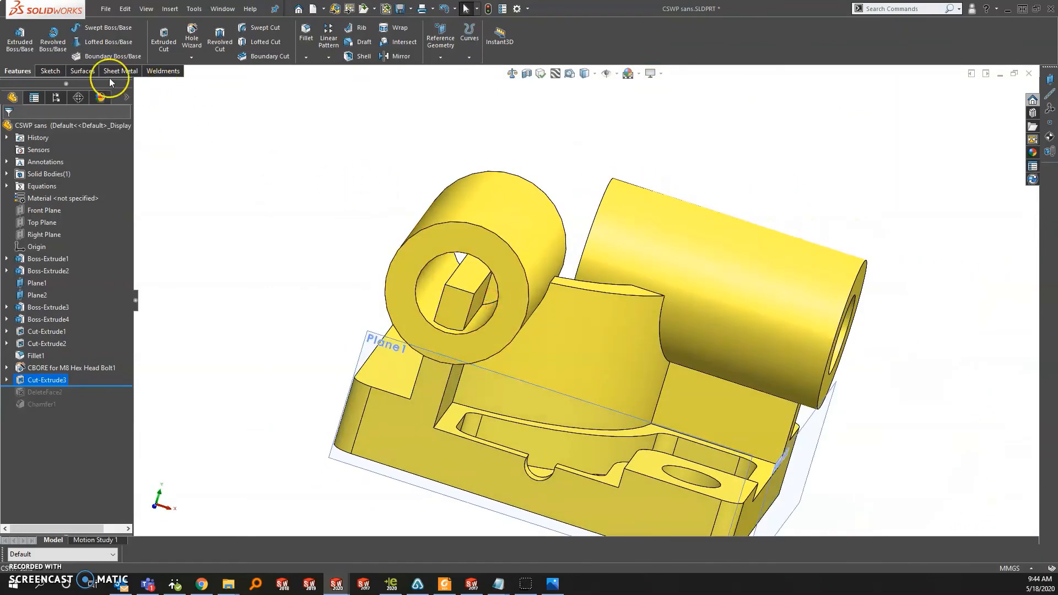
Step: Start a Delete and Patch face deletion and select the faces of the leftover block inside the bore of the cylinder nearest Plane1
click(81, 72)
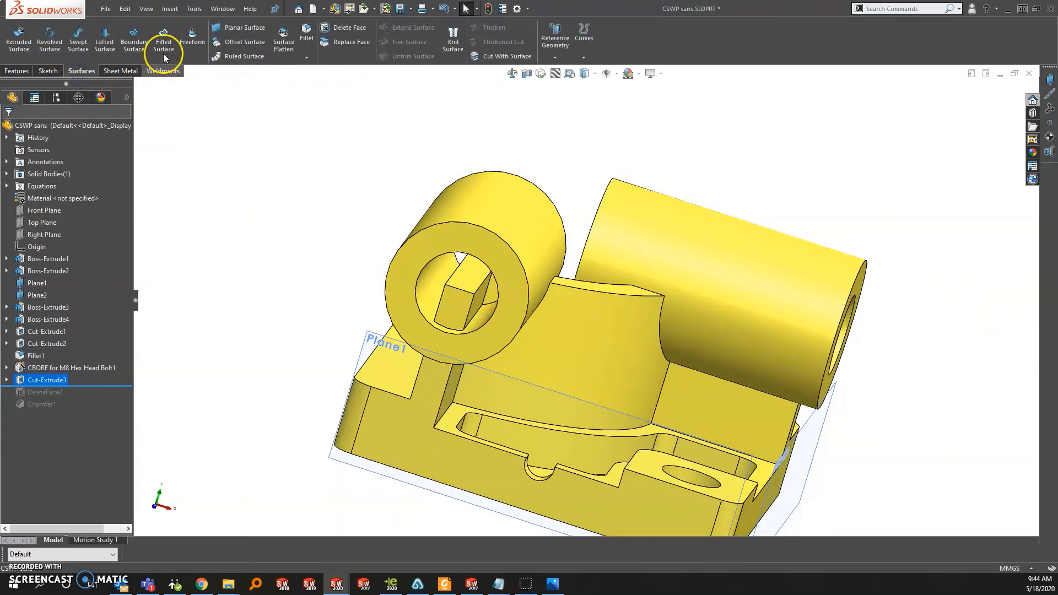
click(340, 31)
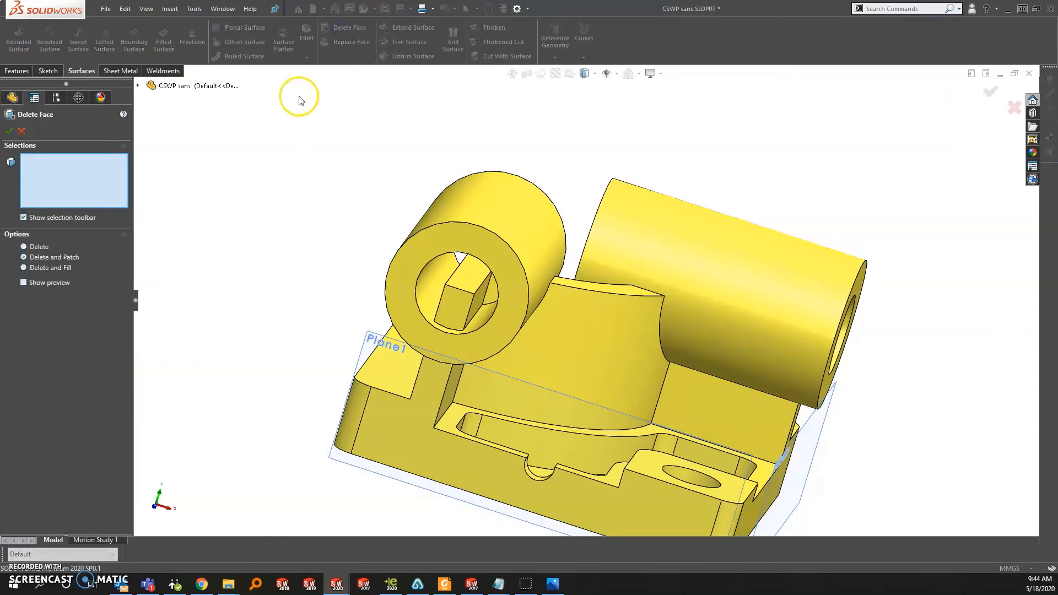
scroll(457, 300, down, 5)
click(464, 306)
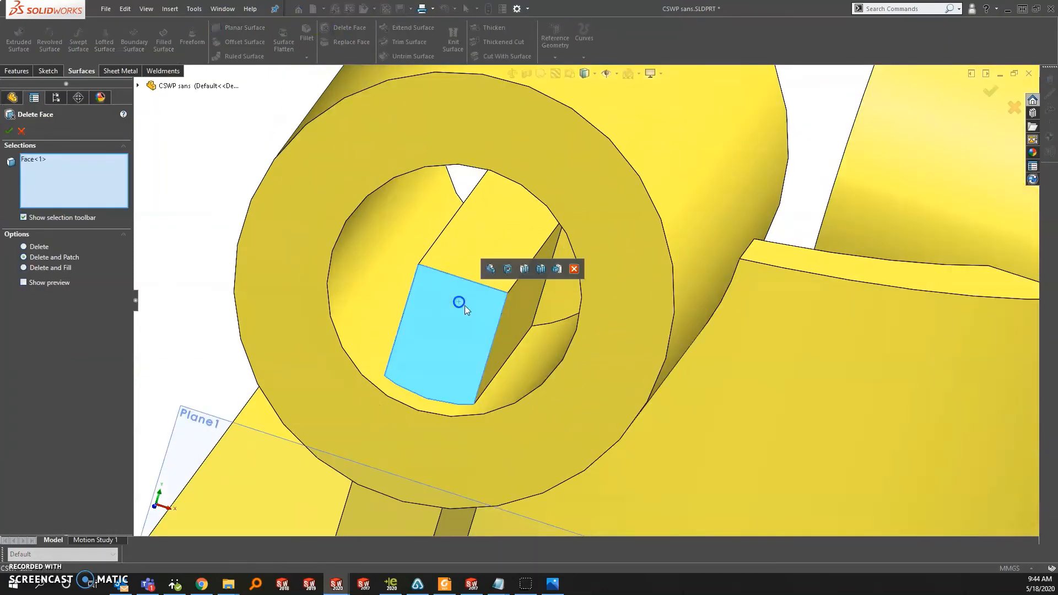
click(525, 318)
click(539, 308)
click(469, 251)
middle_drag(442, 285, 468, 268)
click(381, 294)
scroll(383, 298, up, 6)
middle_drag(416, 246, 590, 353)
click(399, 223)
scroll(385, 237, down, 5)
Step: Add three faces of the leftover block in the other cylinder's bore and try to delete and patch the selection
middle_drag(378, 249, 533, 320)
scroll(314, 246, up, 5)
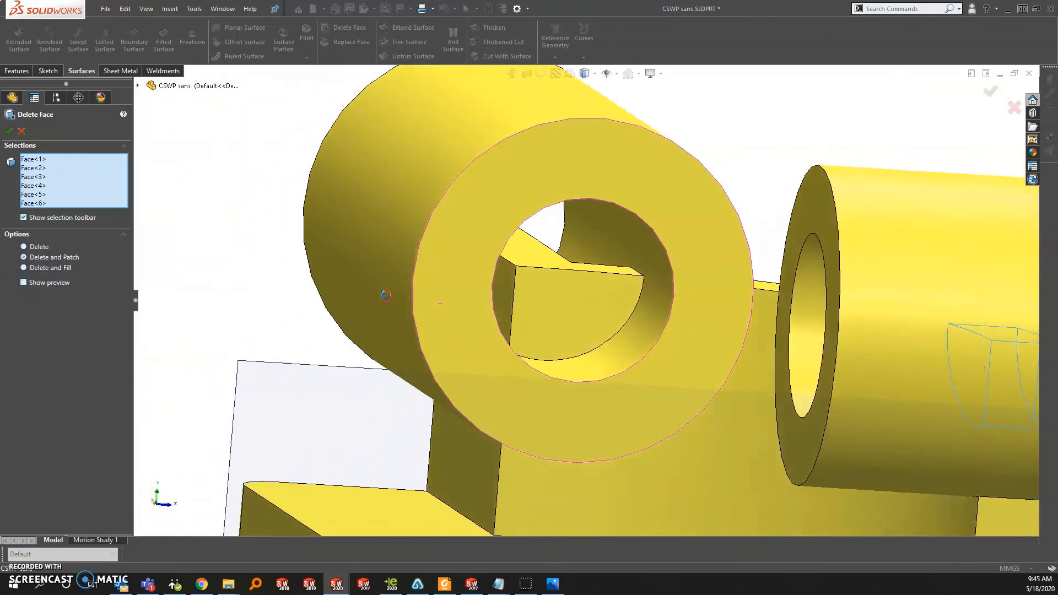
click(533, 320)
click(506, 296)
click(520, 251)
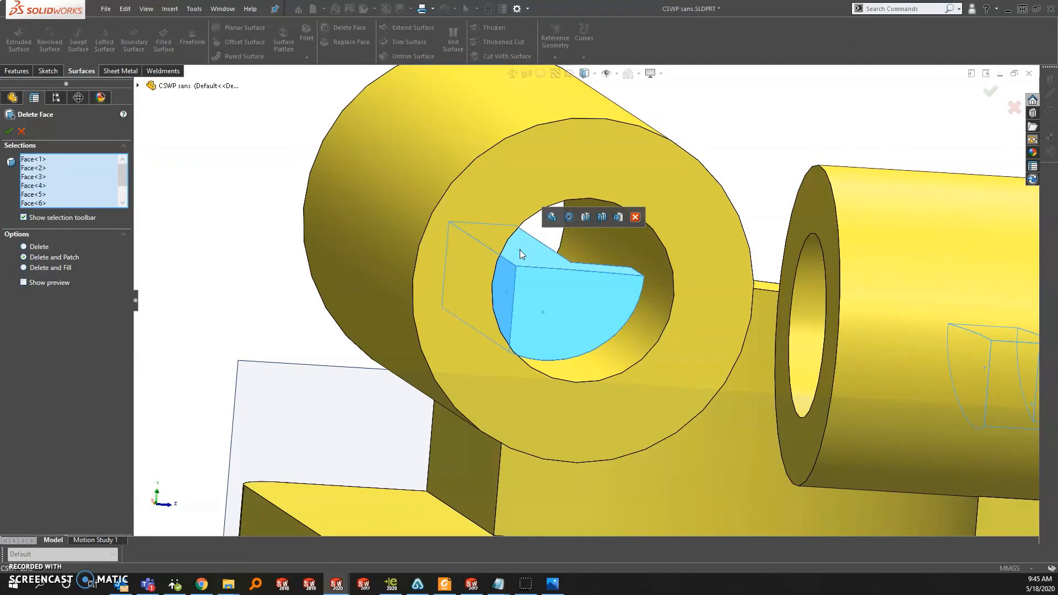
right_click(520, 249)
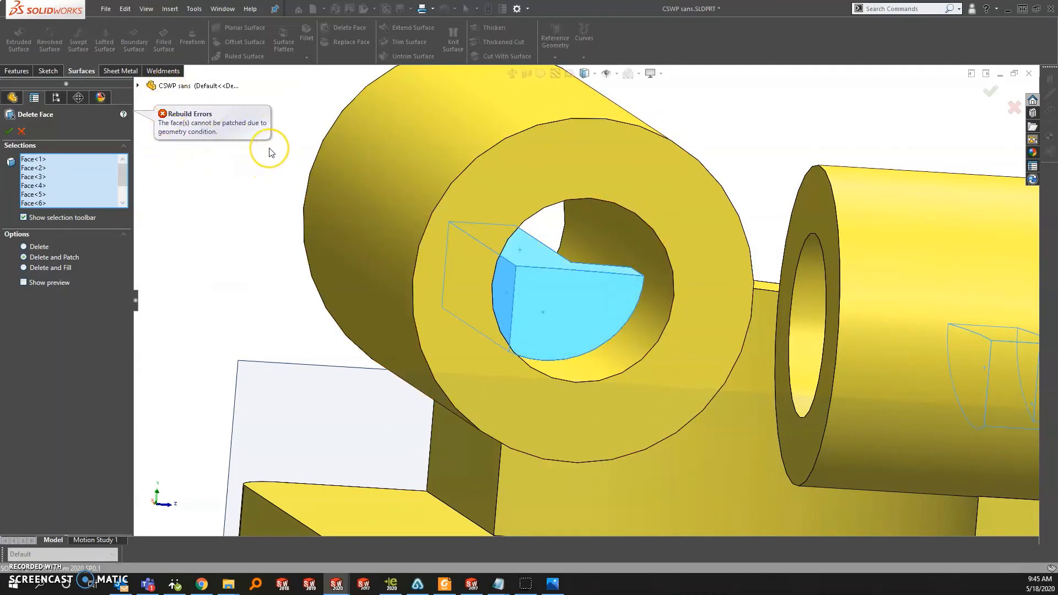
Step: Add the remaining block faces at the opposite end of the second bore and delete and patch all selected faces
middle_drag(300, 202, 628, 286)
scroll(322, 227, down, 6)
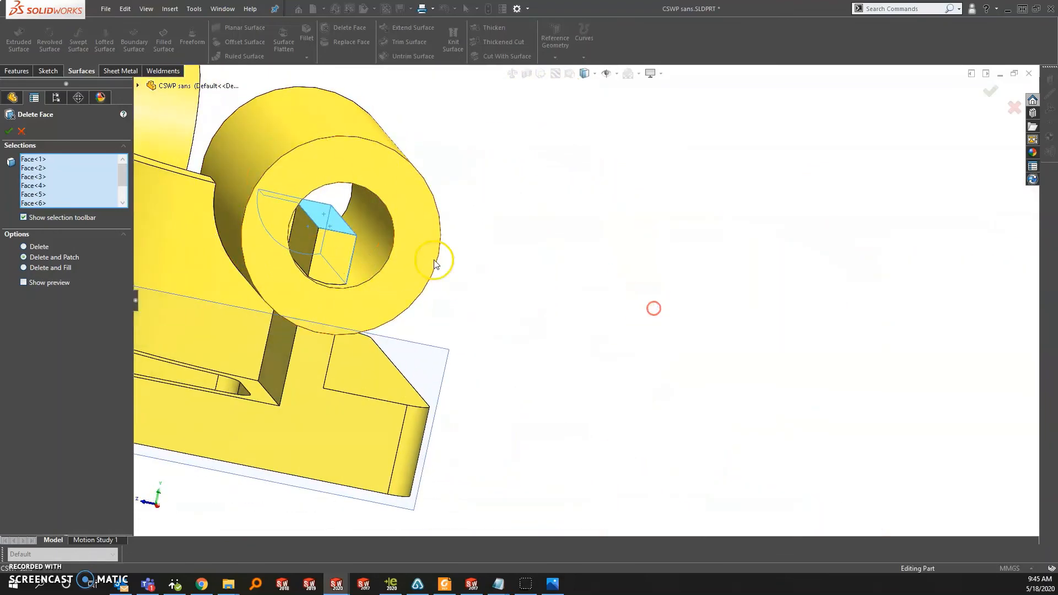
mouse_move(299, 213)
middle_down()
mouse_move(314, 218)
mouse_move(307, 229)
middle_up()
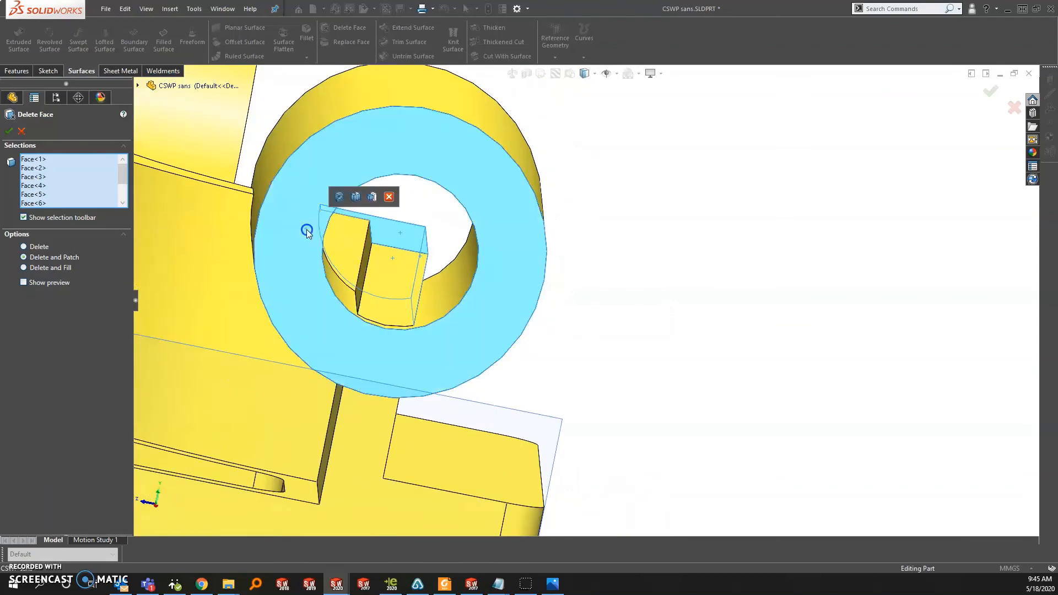
click(338, 242)
click(363, 271)
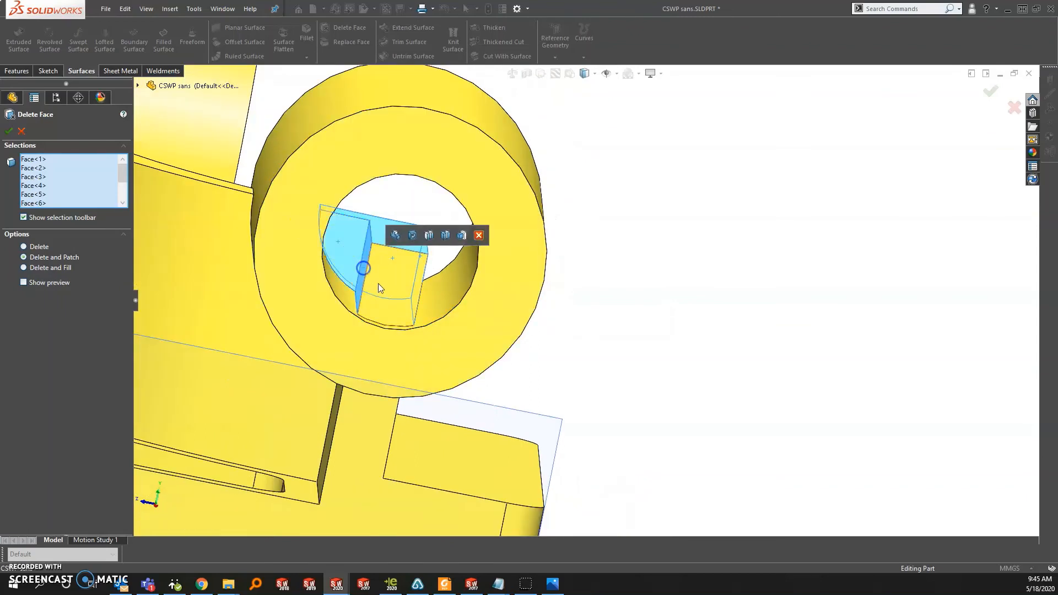
right_click(377, 283)
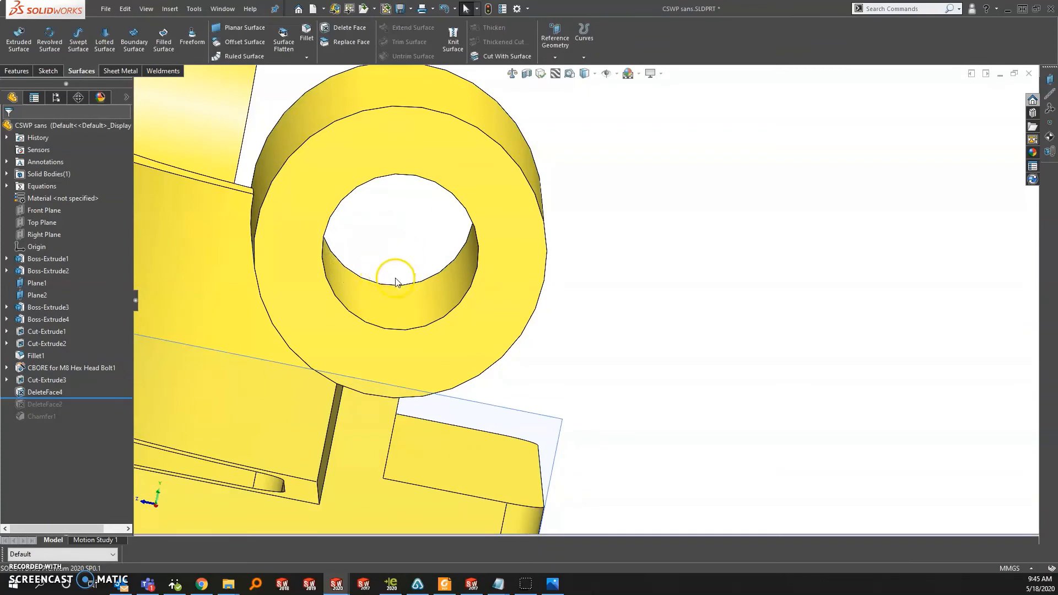
right_drag(408, 268, 437, 323)
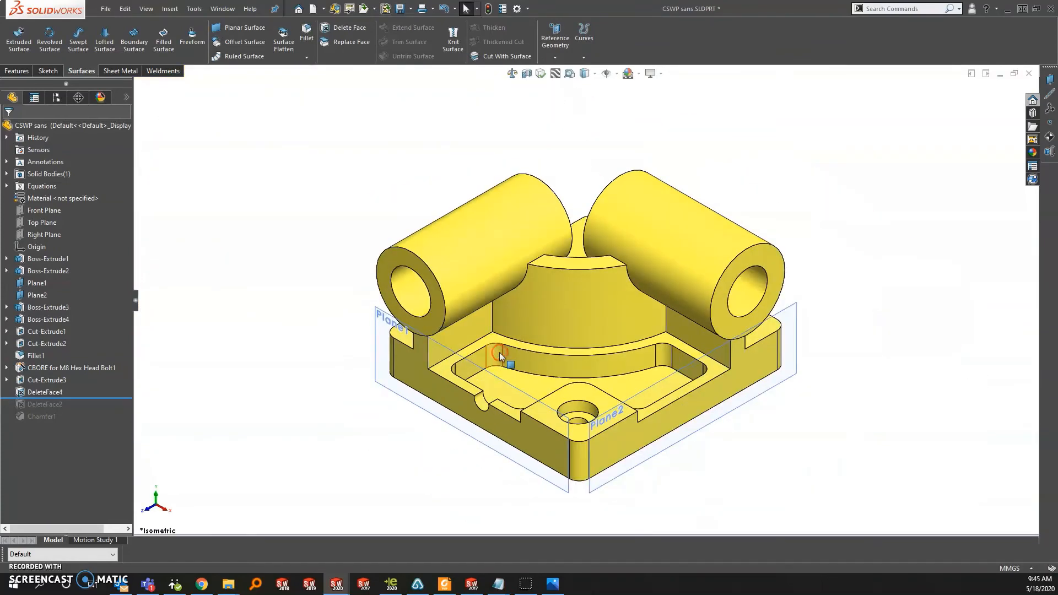
middle_drag(478, 354, 425, 236)
right_drag(392, 241, 361, 375)
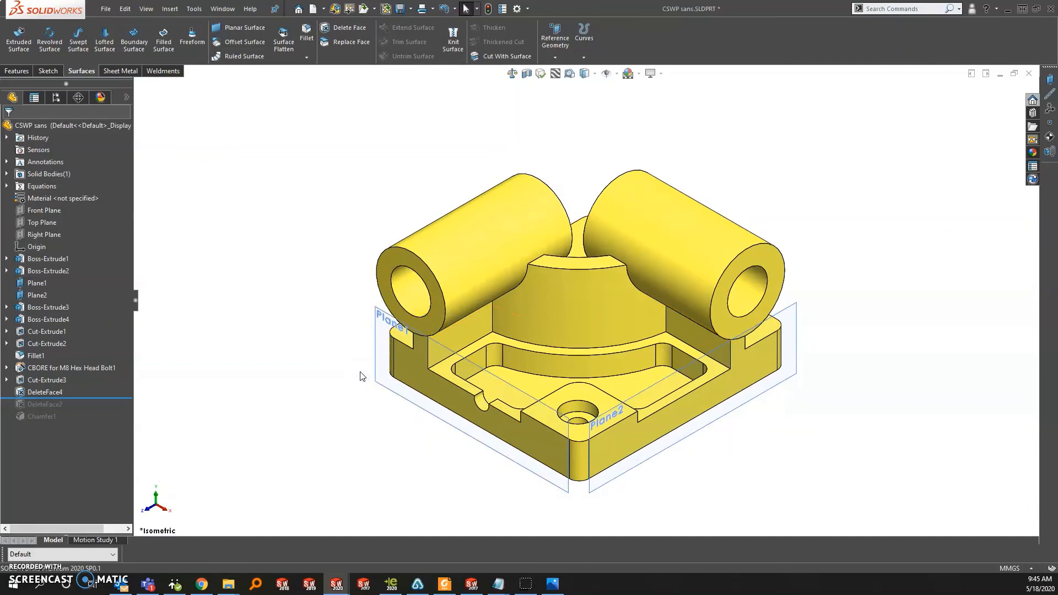
Step: Chamfer the edges of both cylinder bores with a 2 mm distance at 45 degrees by selecting the inner bore faces
key(s)
click(367, 378)
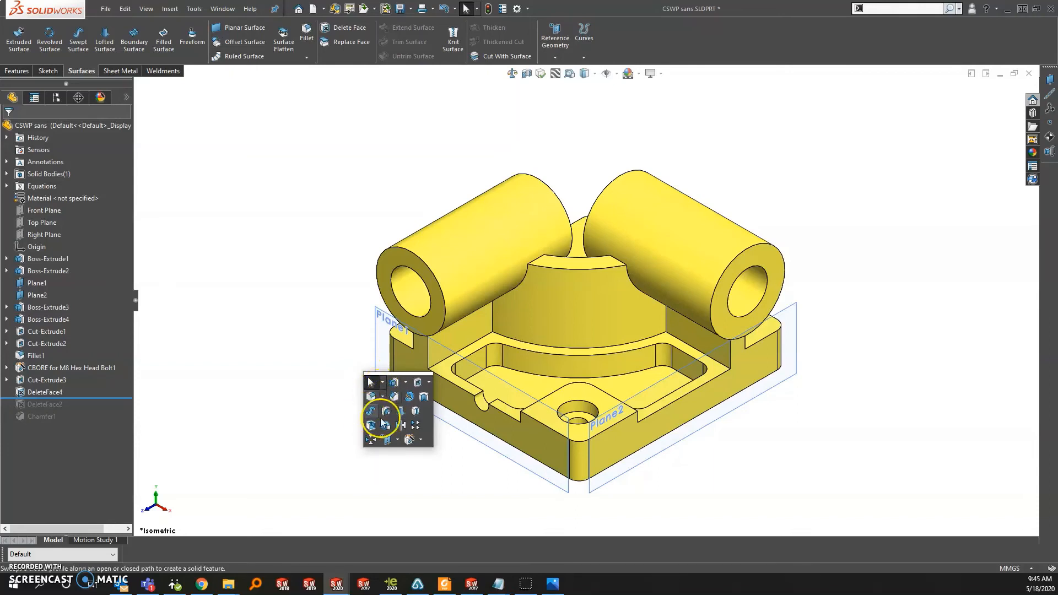
click(398, 406)
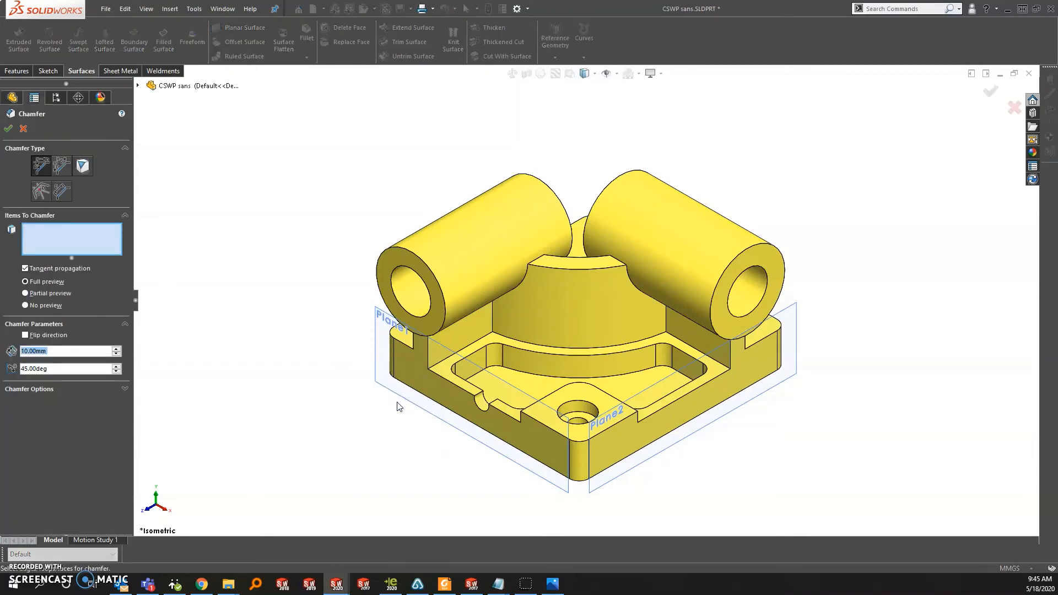
click(417, 304)
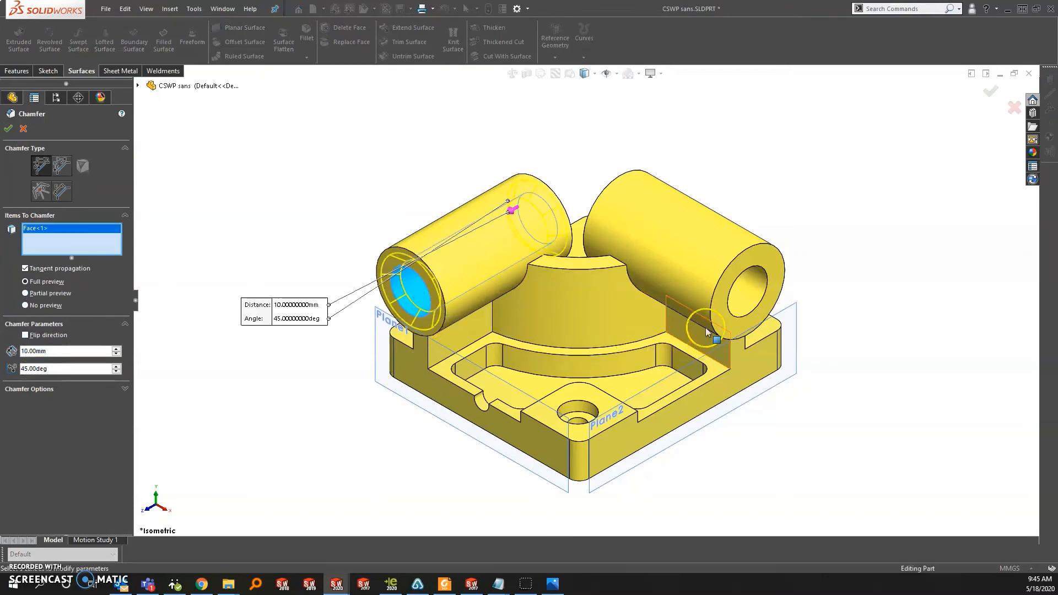
click(740, 302)
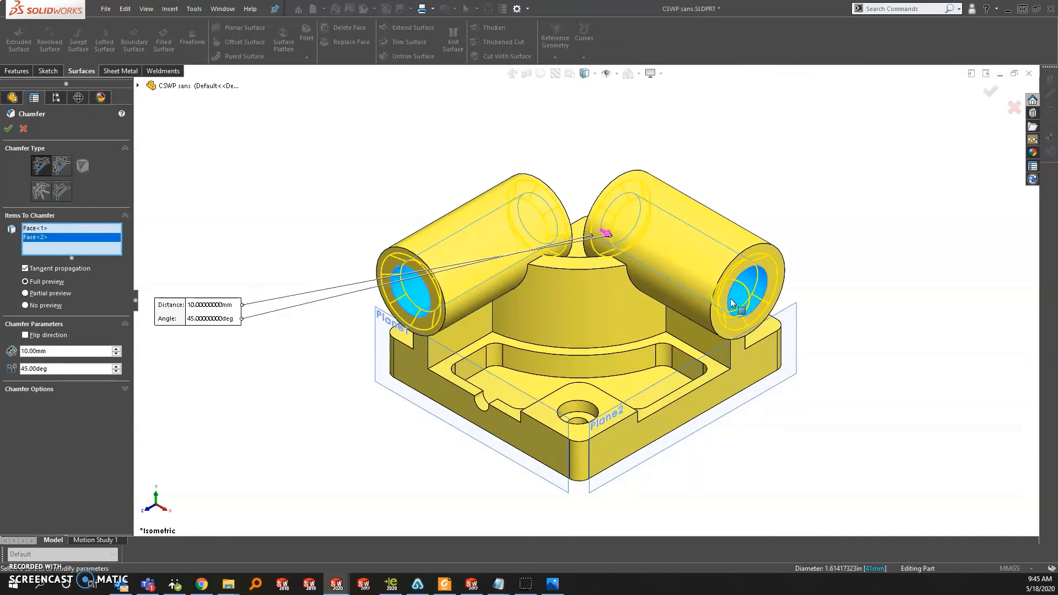
click(218, 307)
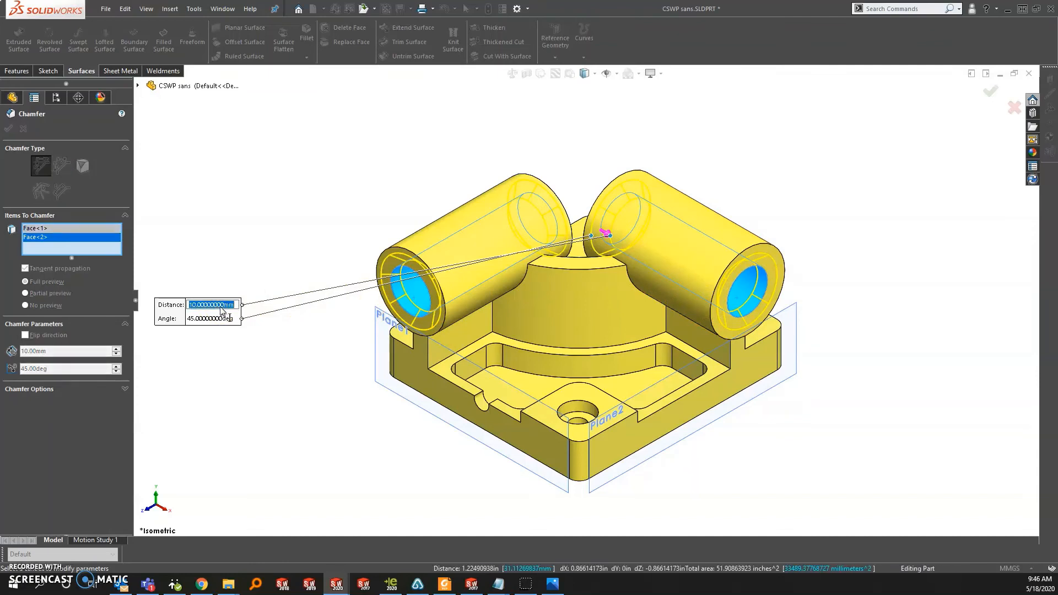
text(2)
click(187, 304)
right_click(186, 300)
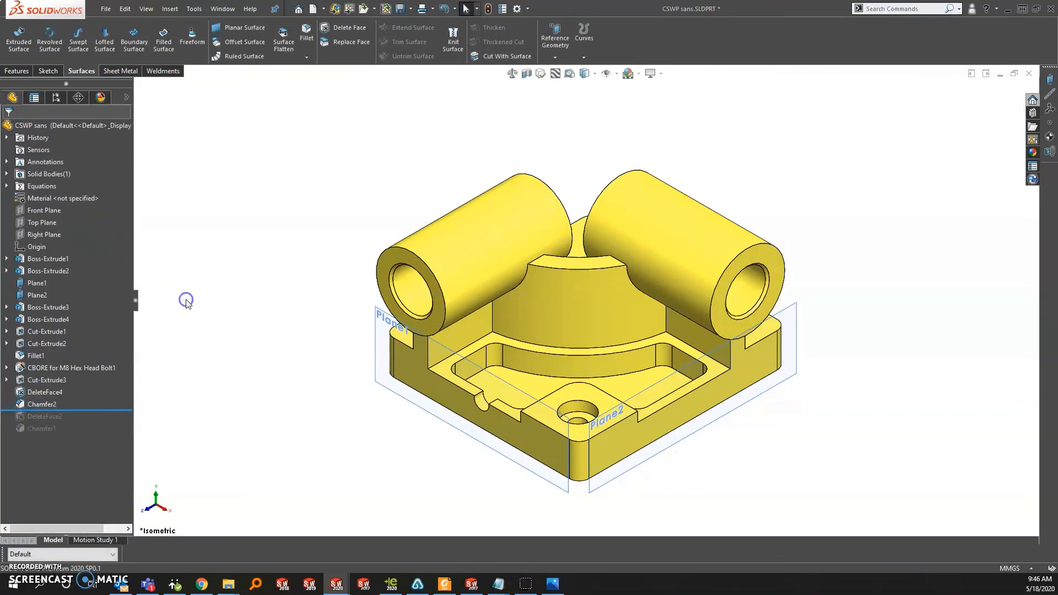
click(188, 302)
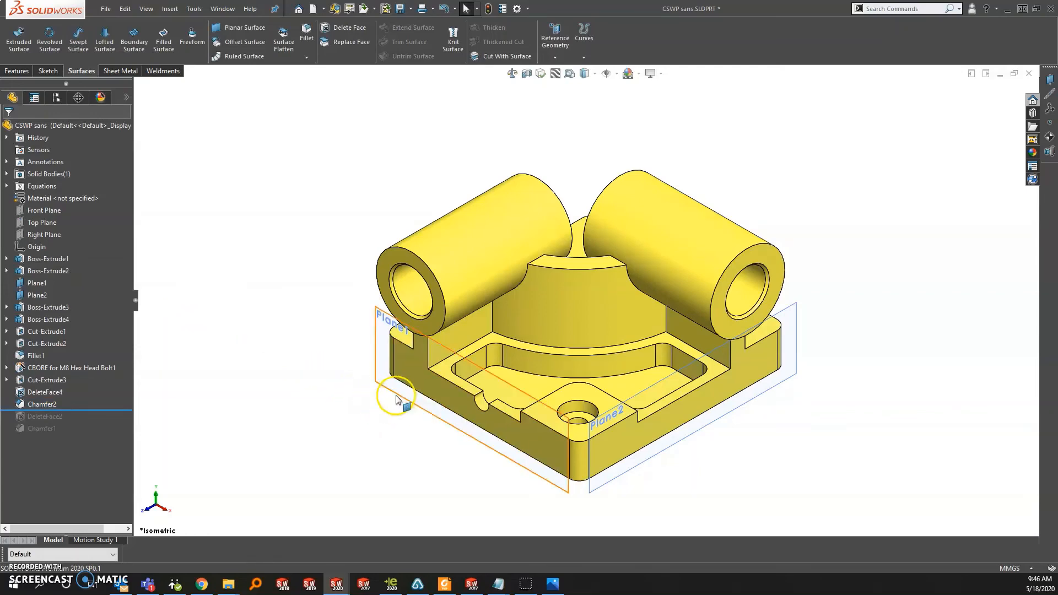
middle_drag(396, 395, 435, 474)
key(ctrl+7)
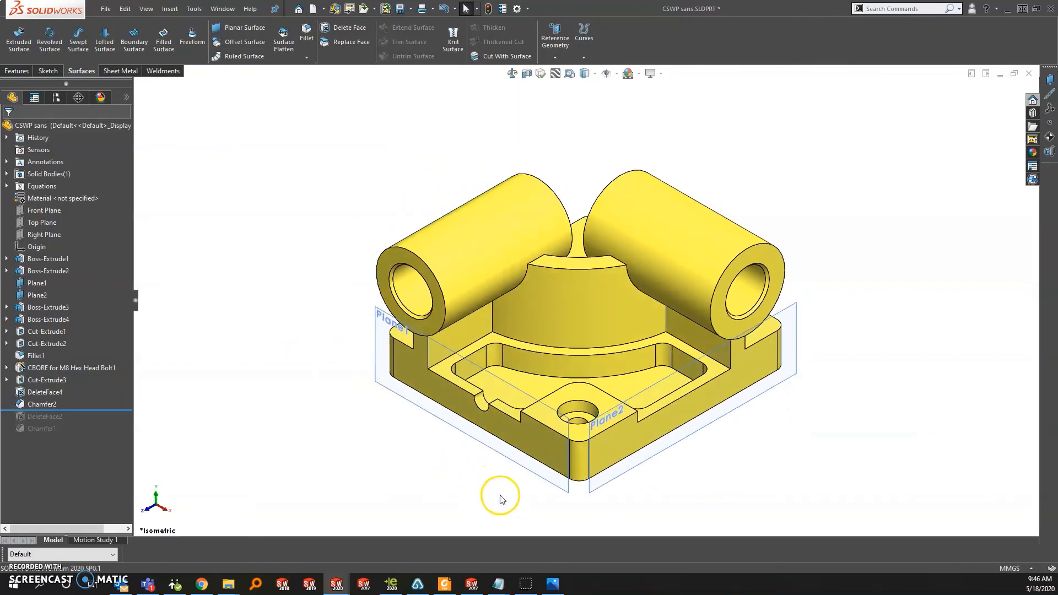
Step: Examine the OdoPlus mouse usage statistics image in Photos and return to the CSWP sans part in SOLIDWORKS
click(552, 584)
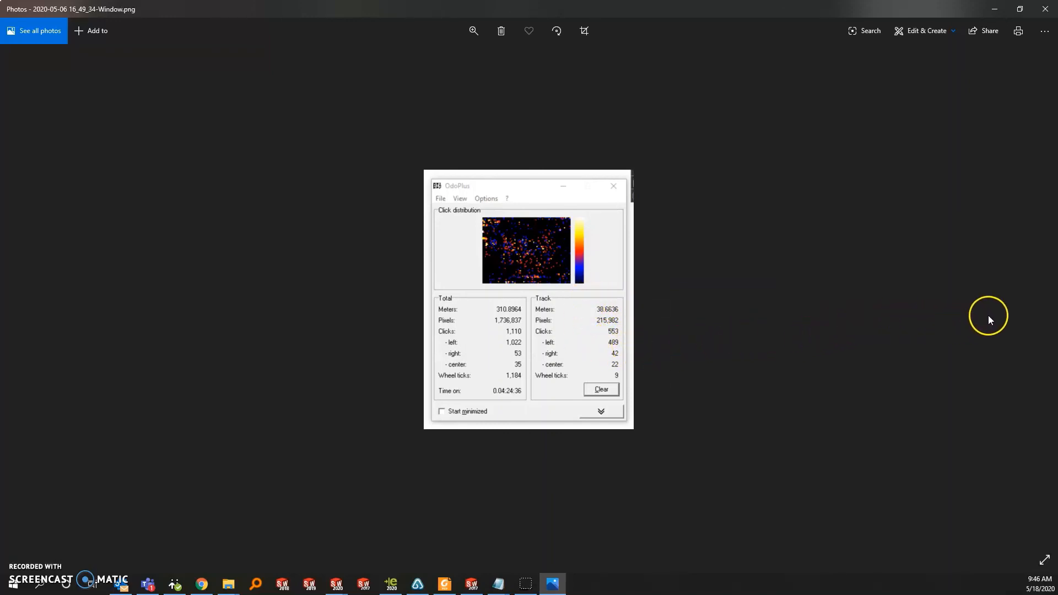
click(1037, 301)
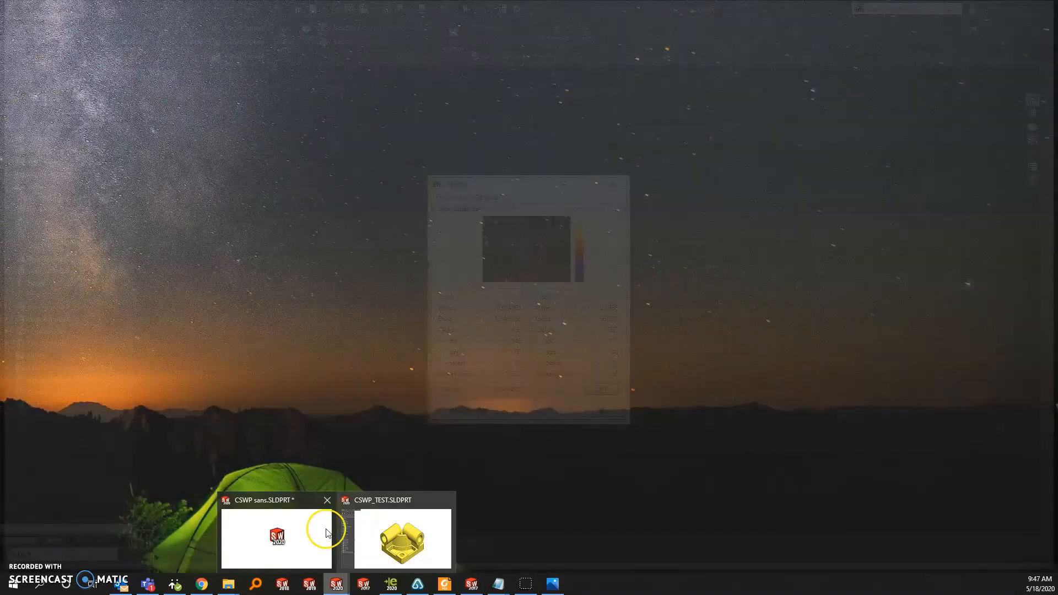
click(341, 501)
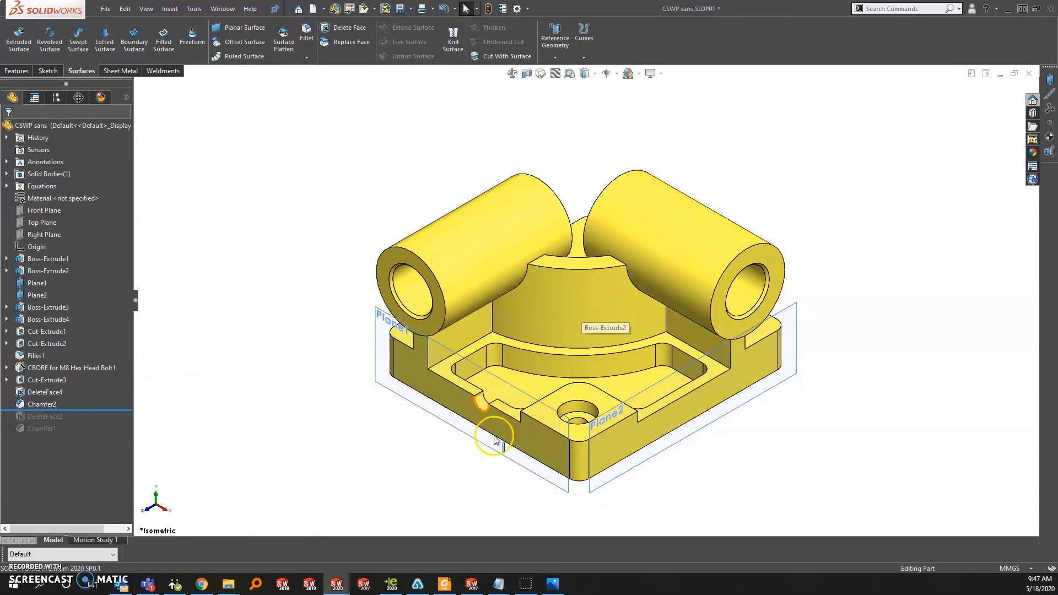
key(ctrl+s)
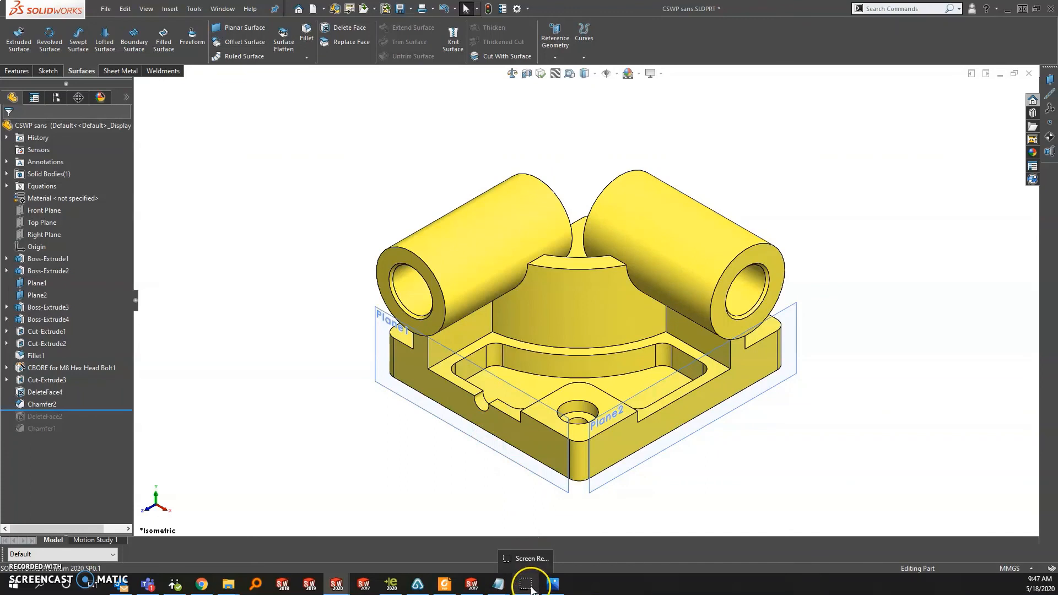
click(486, 503)
click(521, 523)
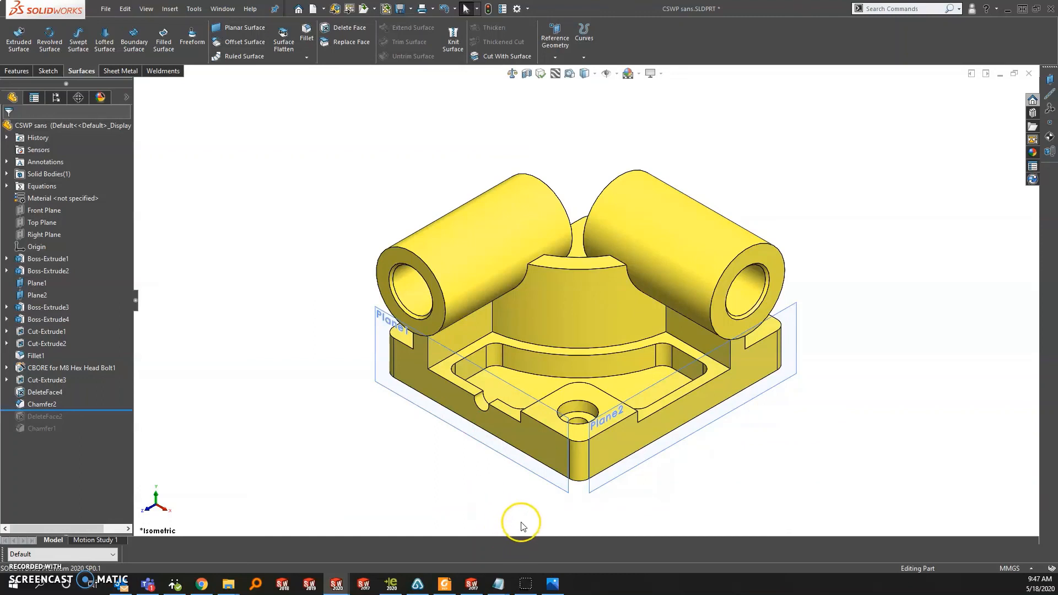